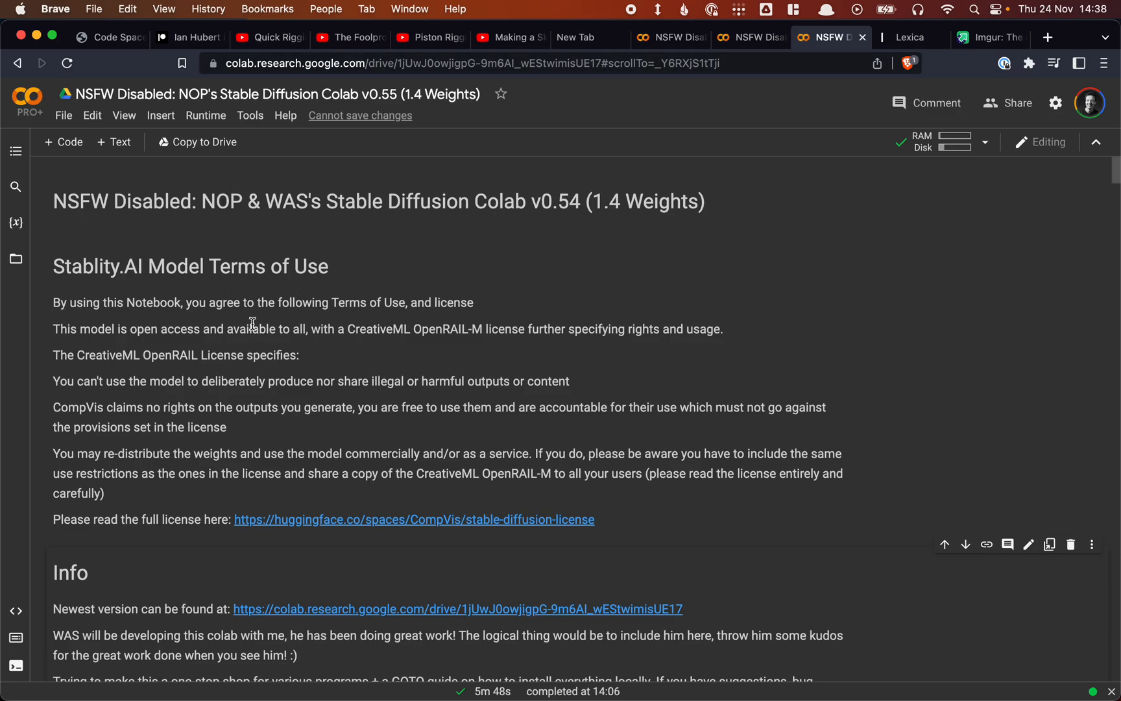
scroll(453, 329, "down", 5)
scroll(453, 328, "down", 2)
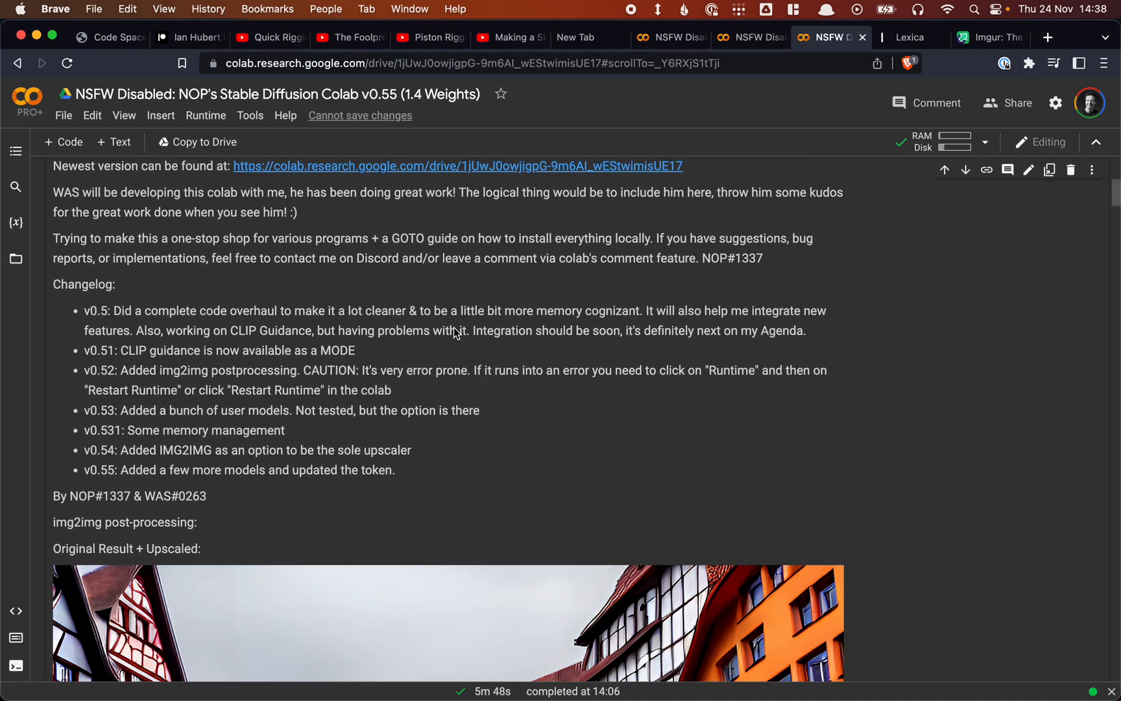
scroll(455, 329, "down", 6)
scroll(454, 328, "down", 5)
scroll(453, 327, "down", 5)
scroll(453, 327, "down", 8)
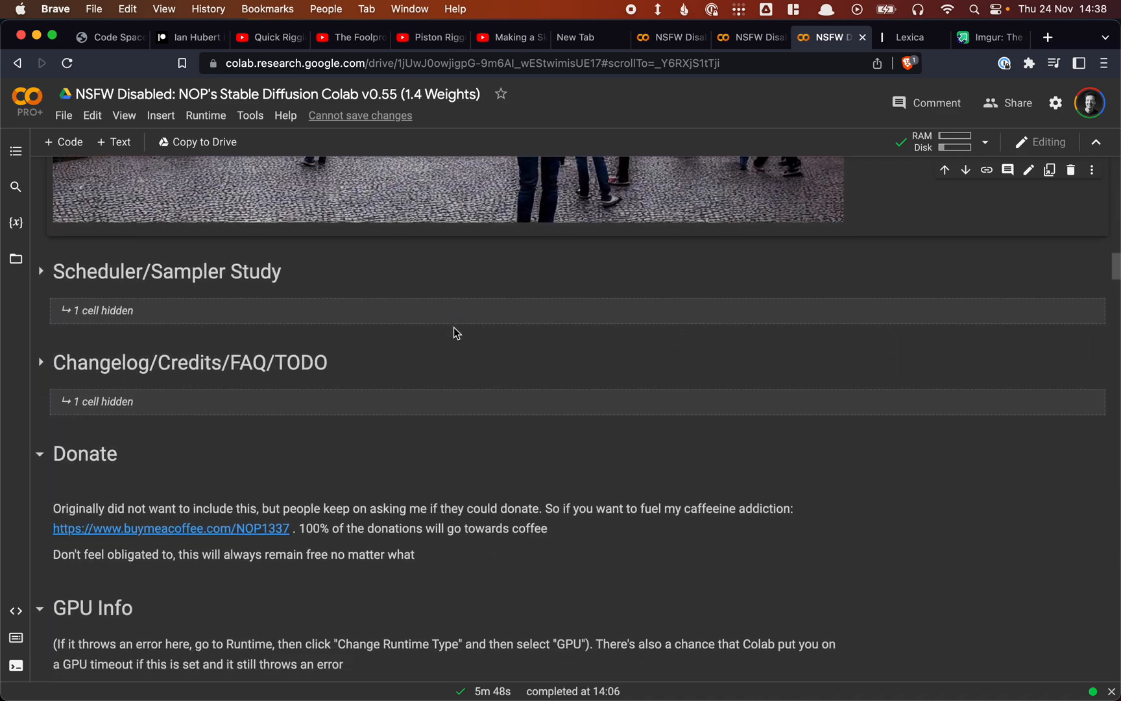
scroll(454, 327, "down", 3)
scroll(453, 326, "down", 2)
scroll(454, 327, "down", 5)
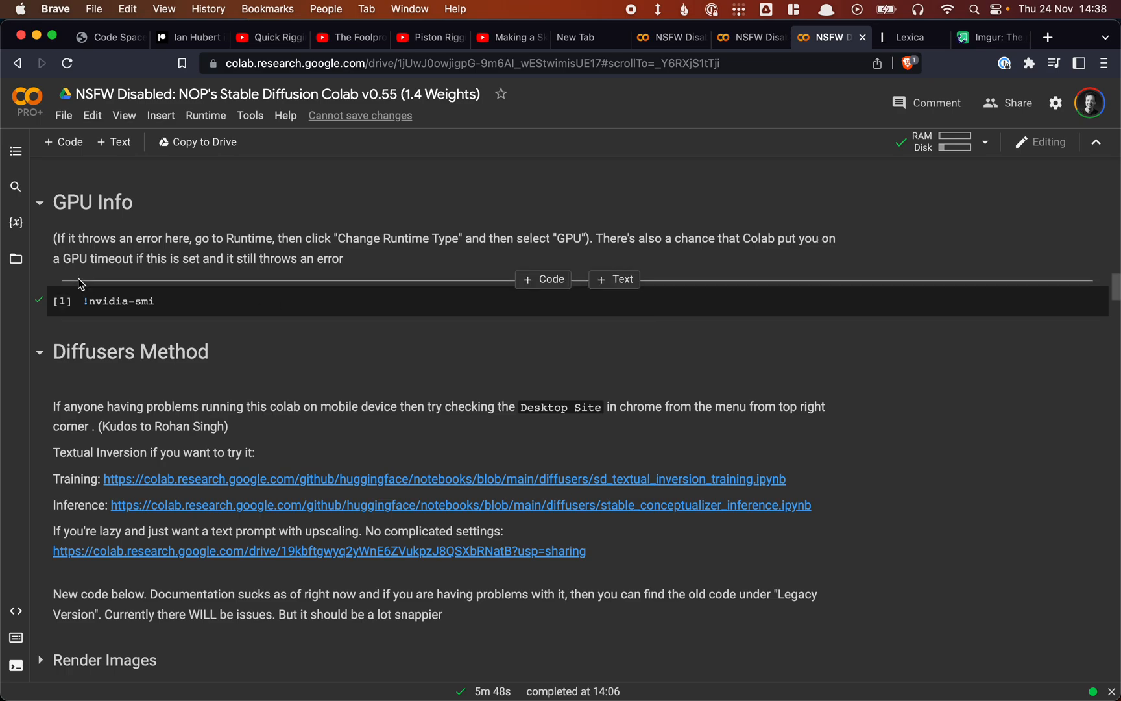
scroll(265, 520, "down", 2)
scroll(265, 520, "down", 5)
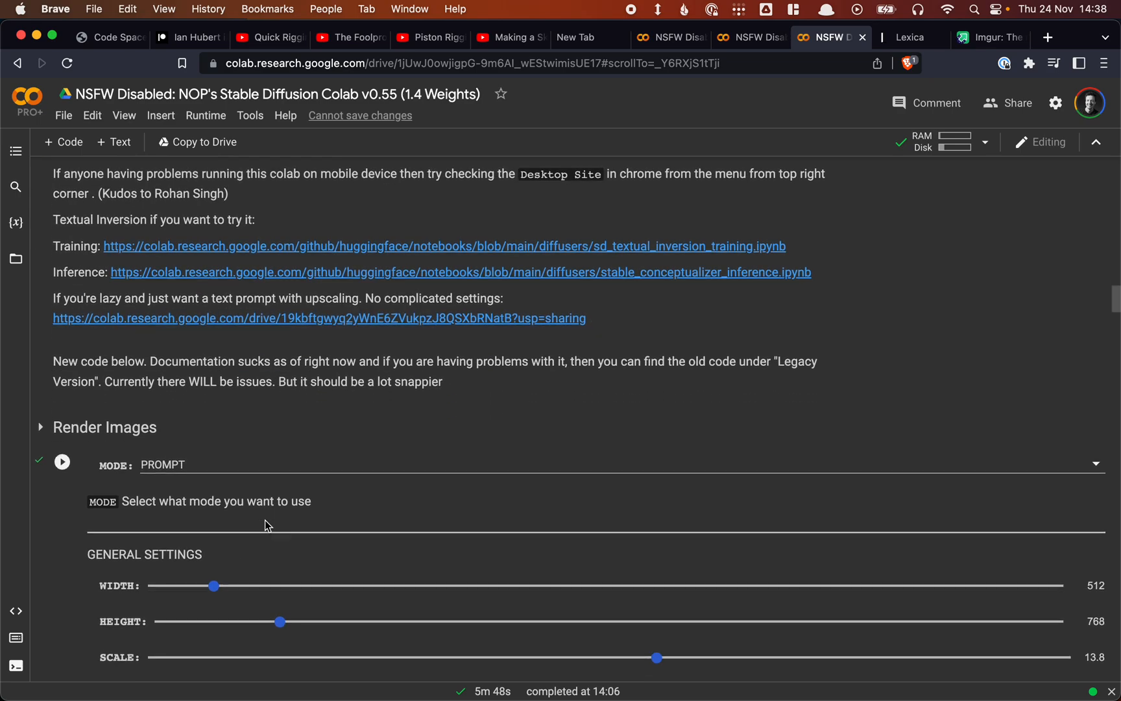
scroll(264, 519, "up", 8)
Run the nvidia-smi GPU check and confirm the Premium GPU runtime type without changing it
left_click(62, 349)
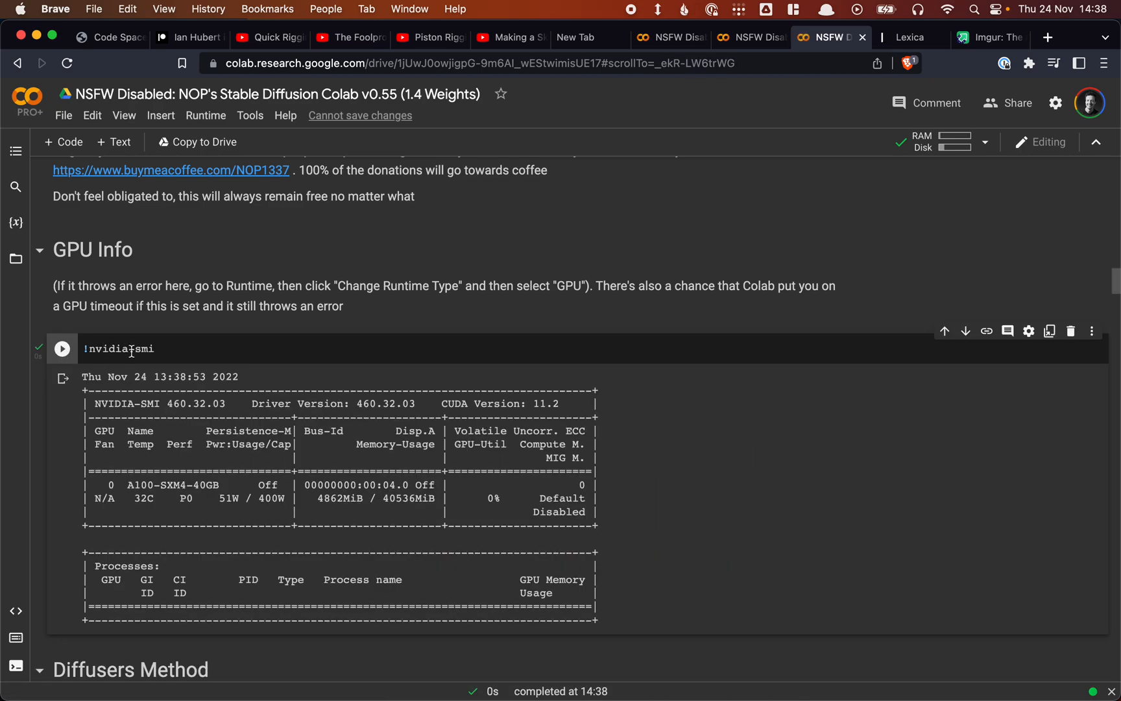
scroll(132, 350, "down", 2)
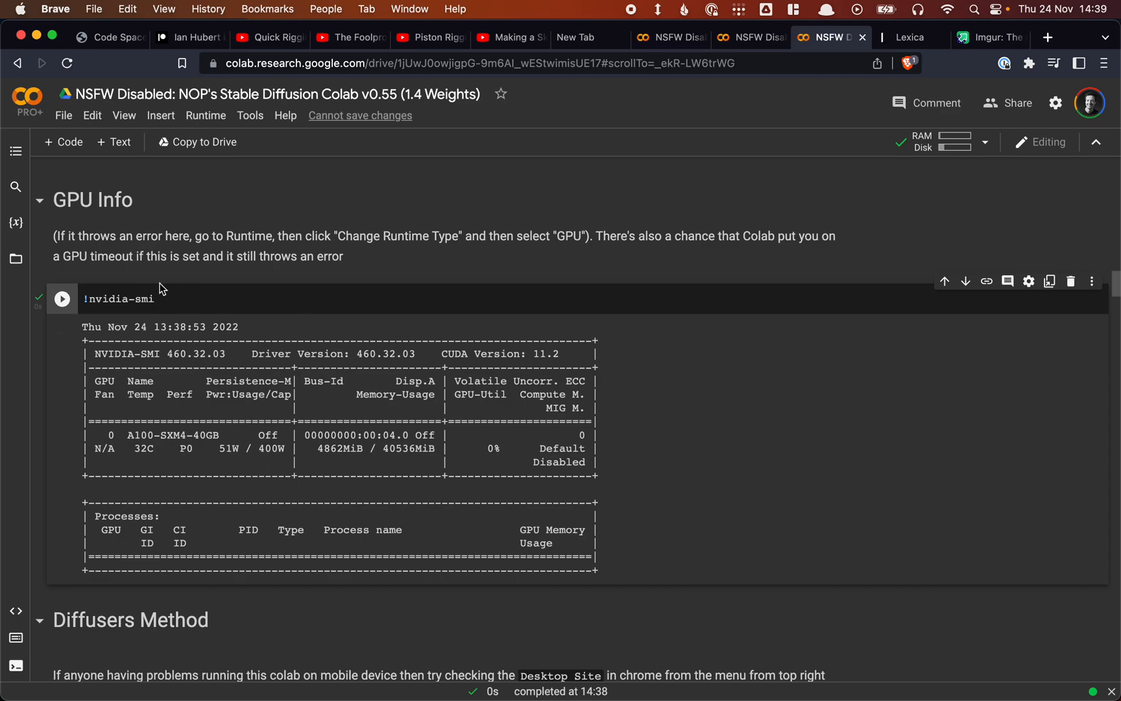
left_click(206, 115)
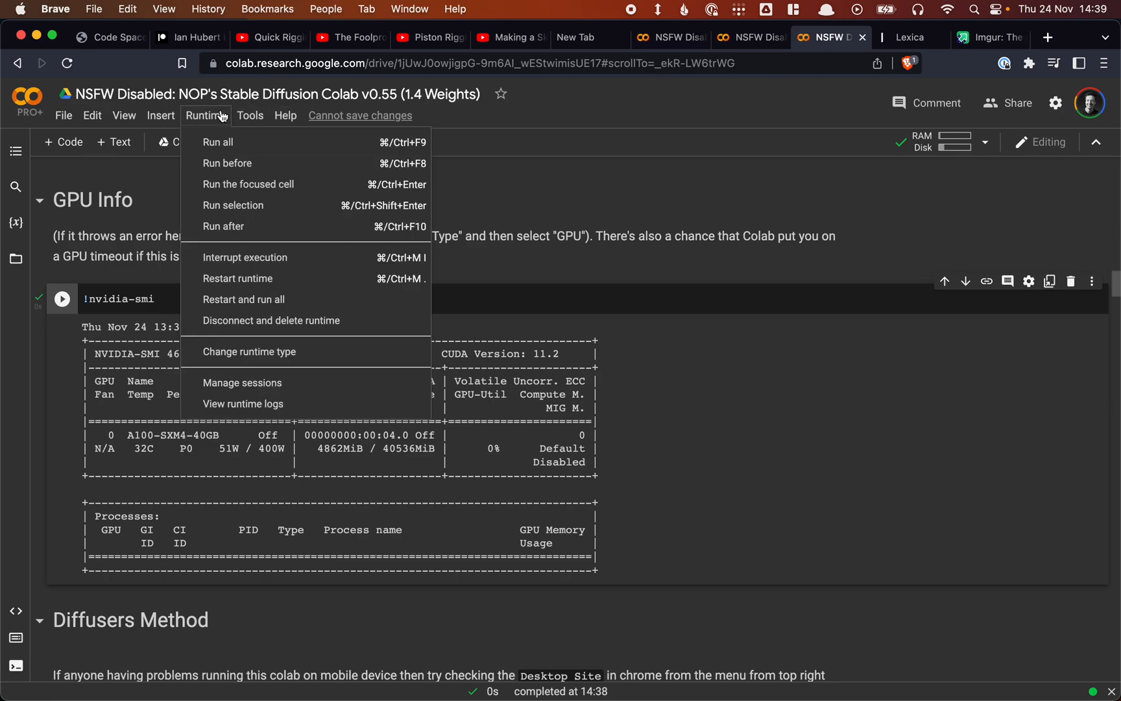
left_click(232, 354)
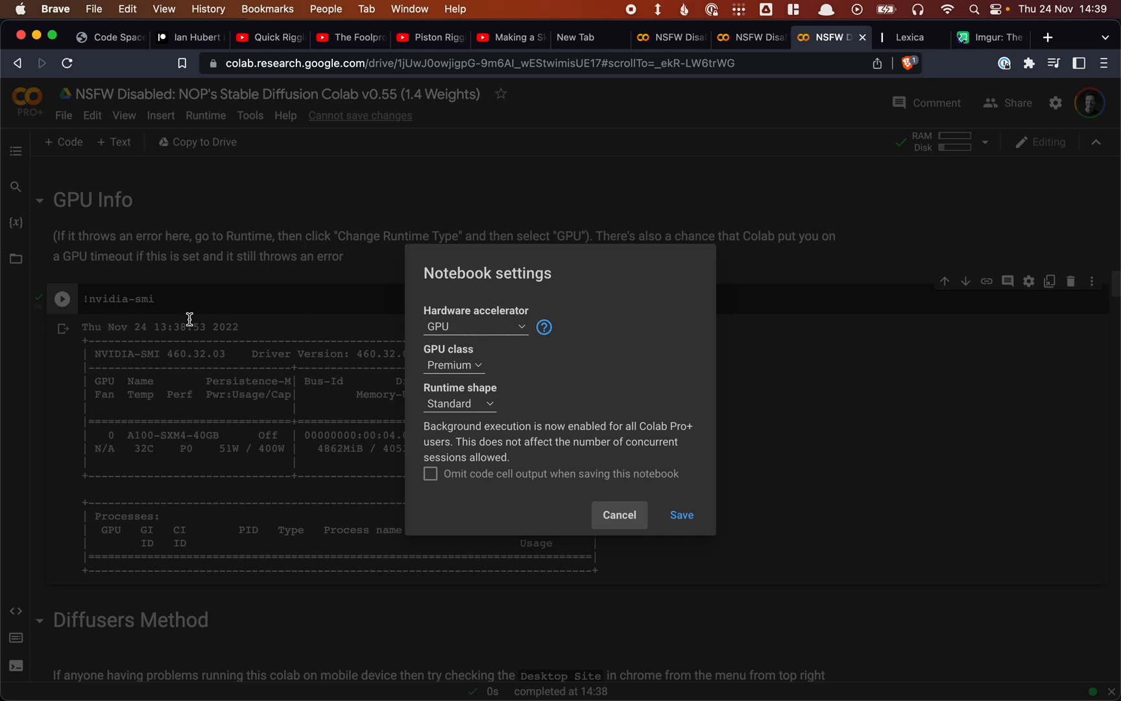
left_click(620, 514)
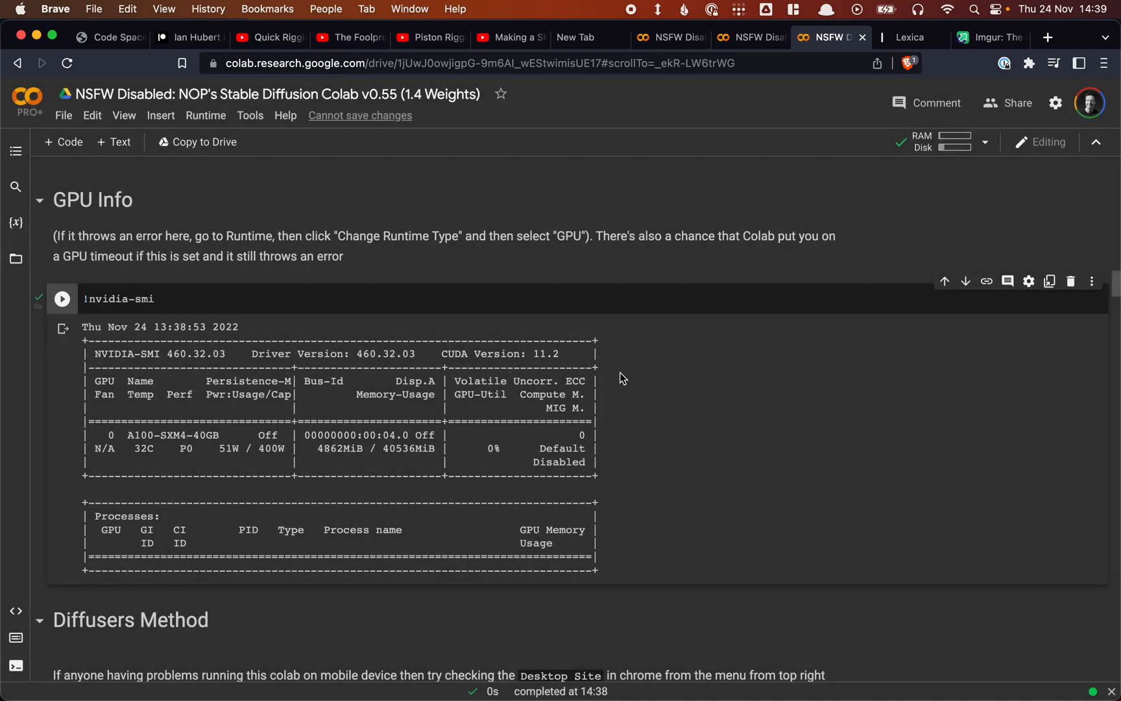
scroll(621, 377, "down", 5)
scroll(622, 377, "down", 5)
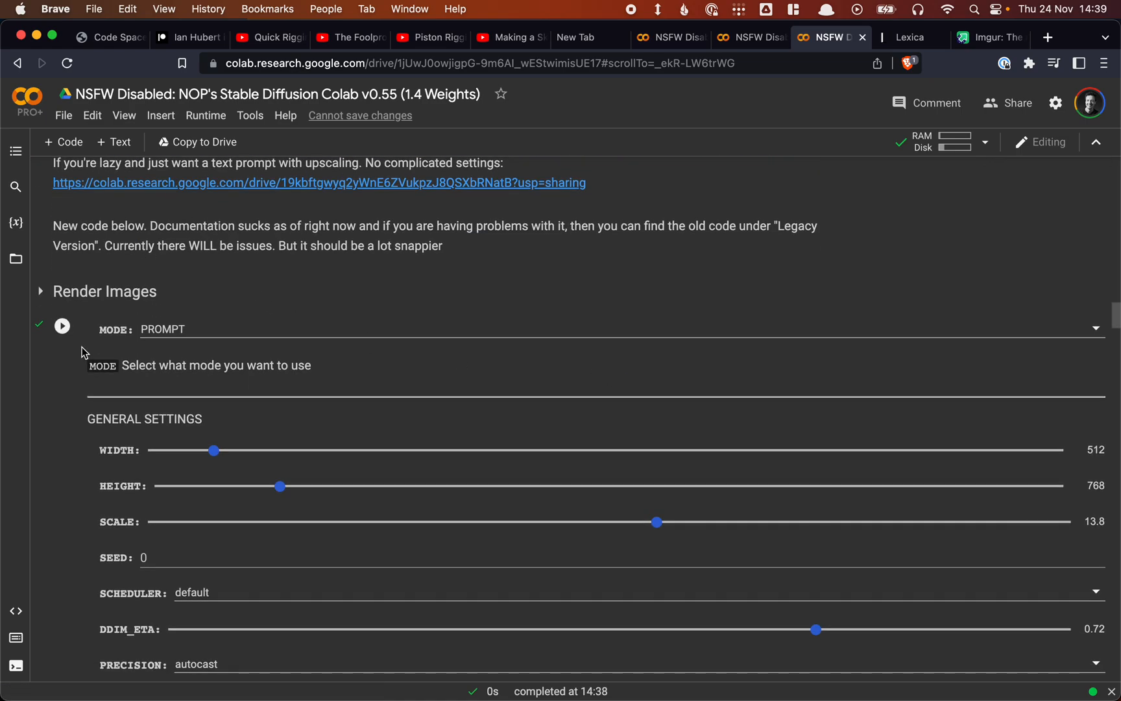
scroll(81, 346, "down", 1)
scroll(82, 346, "down", 1)
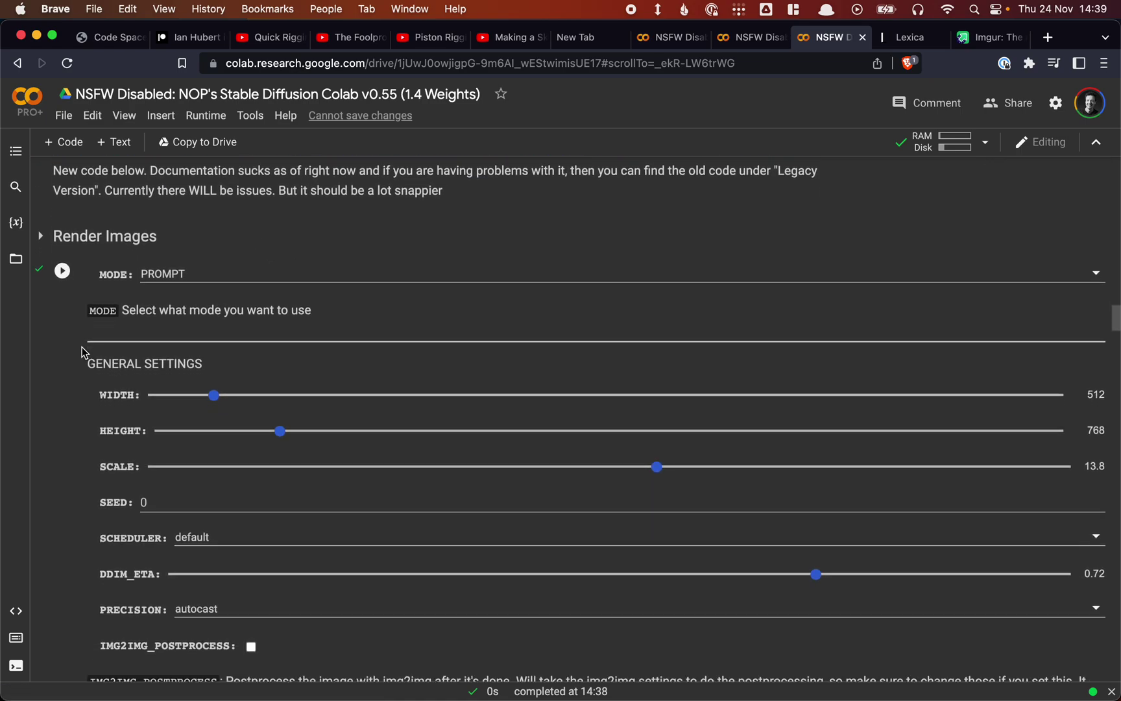
Keep PROMPT as the render mode and lower the guidance SCALE from 13.8 to 11
left_click(183, 275)
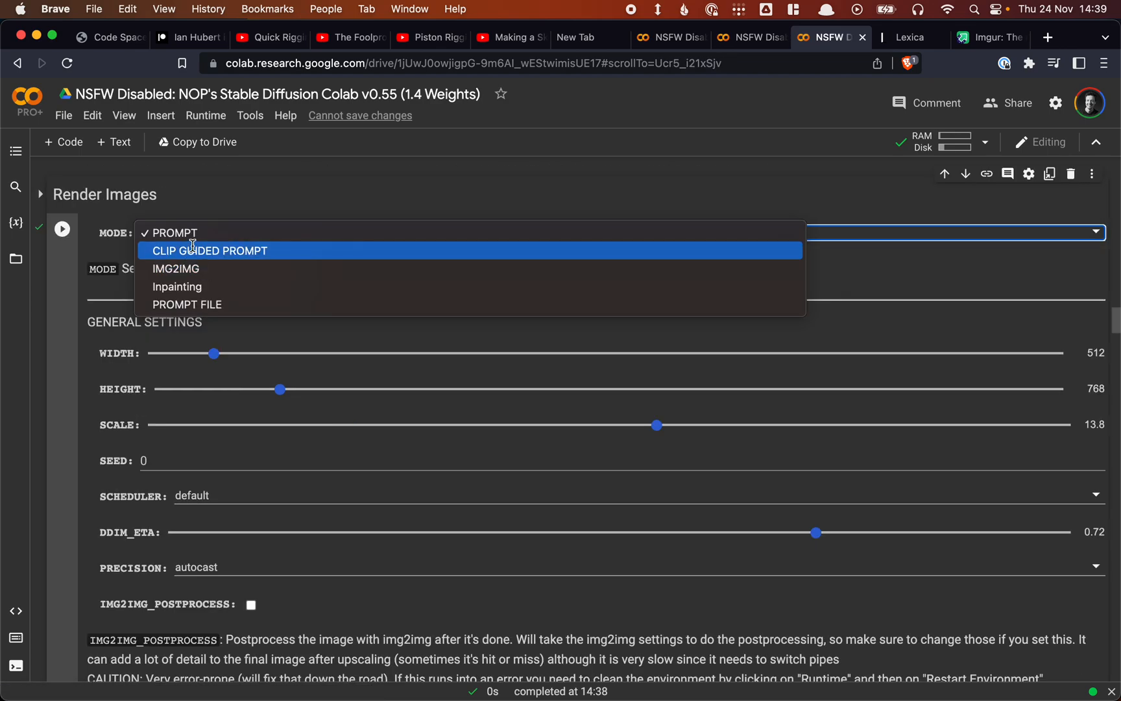
left_click(212, 192)
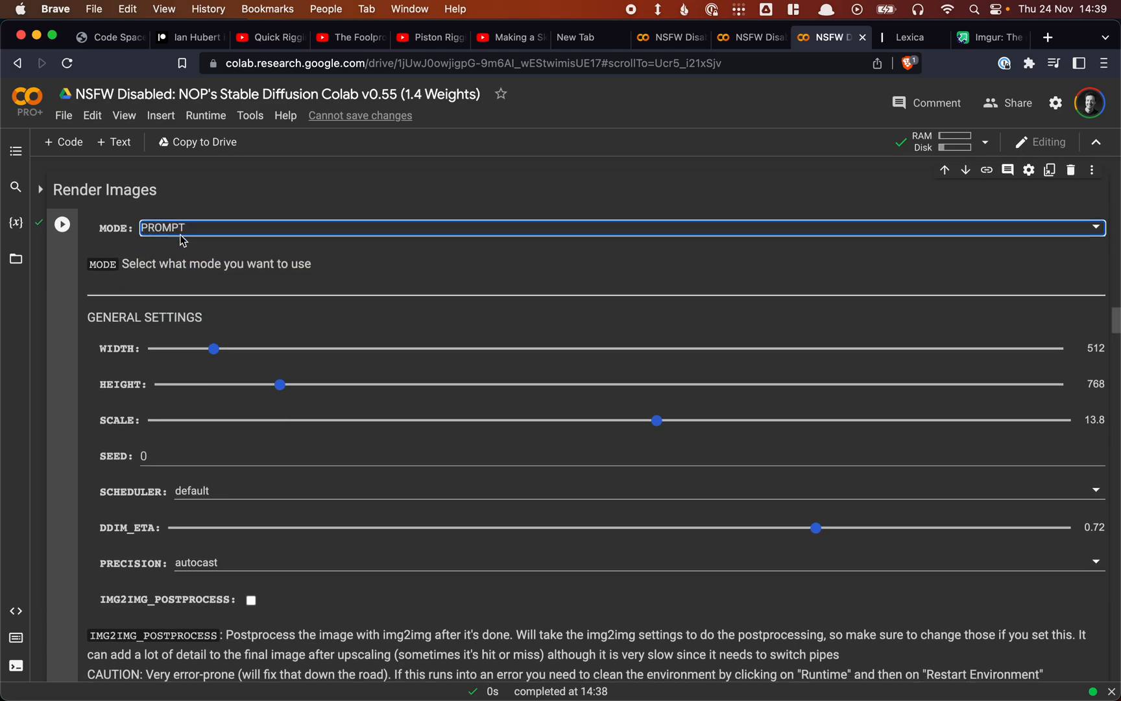
scroll(180, 236, "down", 1)
scroll(201, 331, "down", 1)
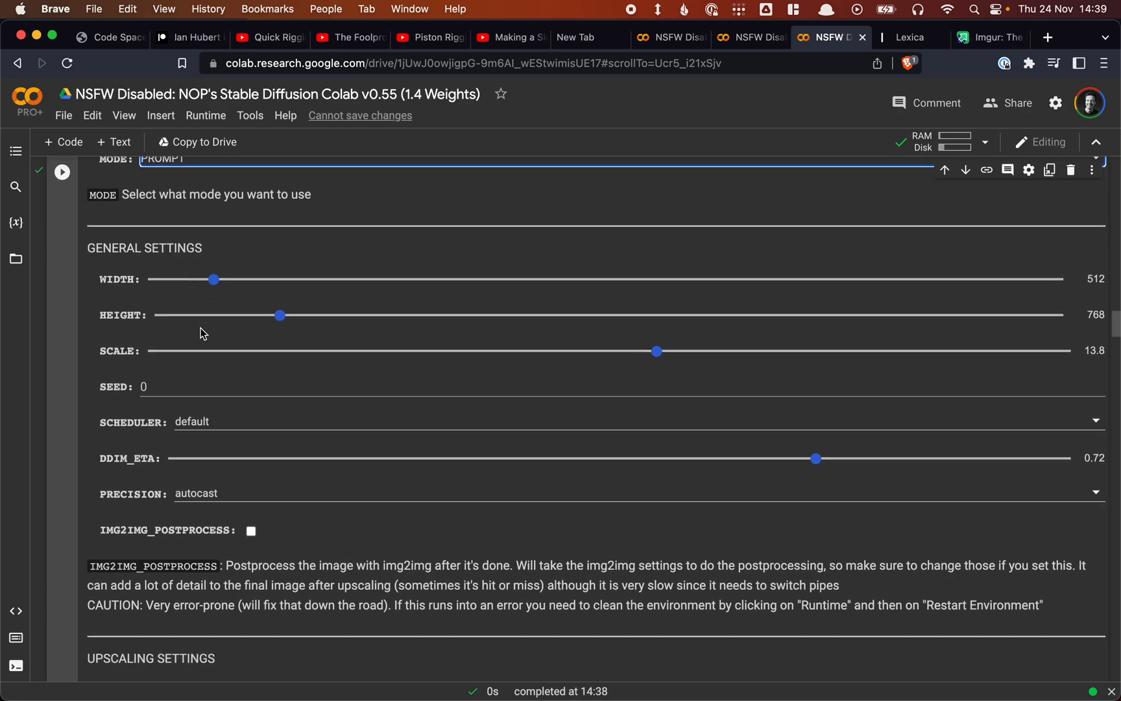
scroll(131, 243, "up", 2)
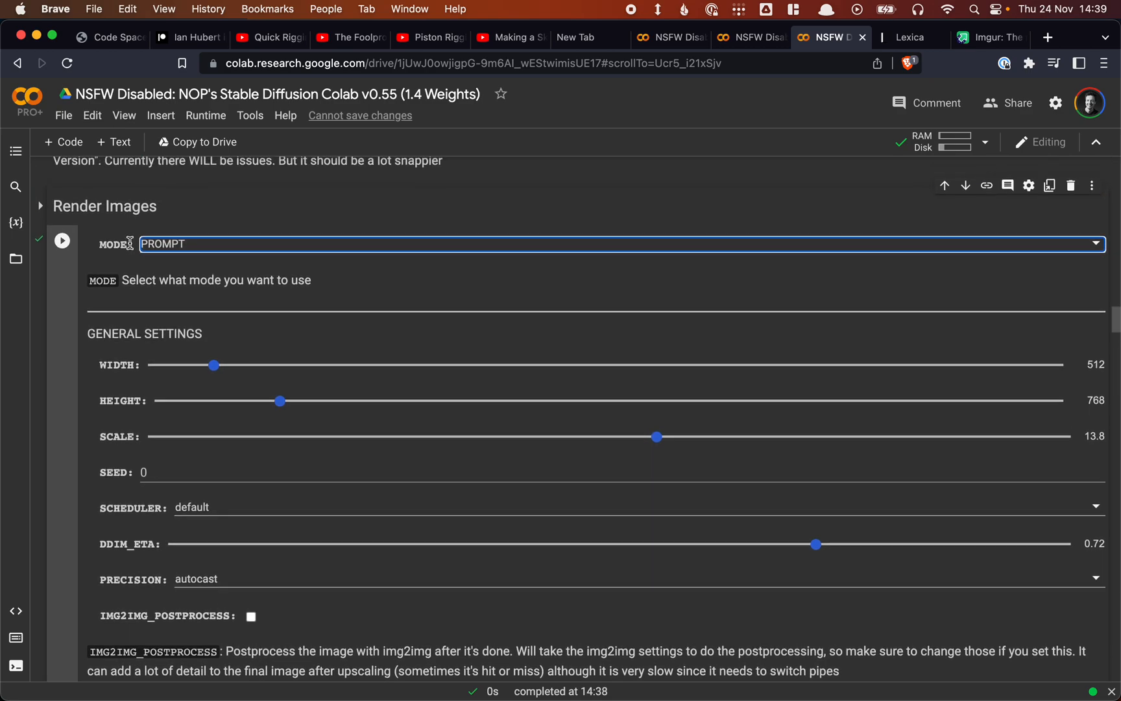
scroll(166, 344, "down", 1)
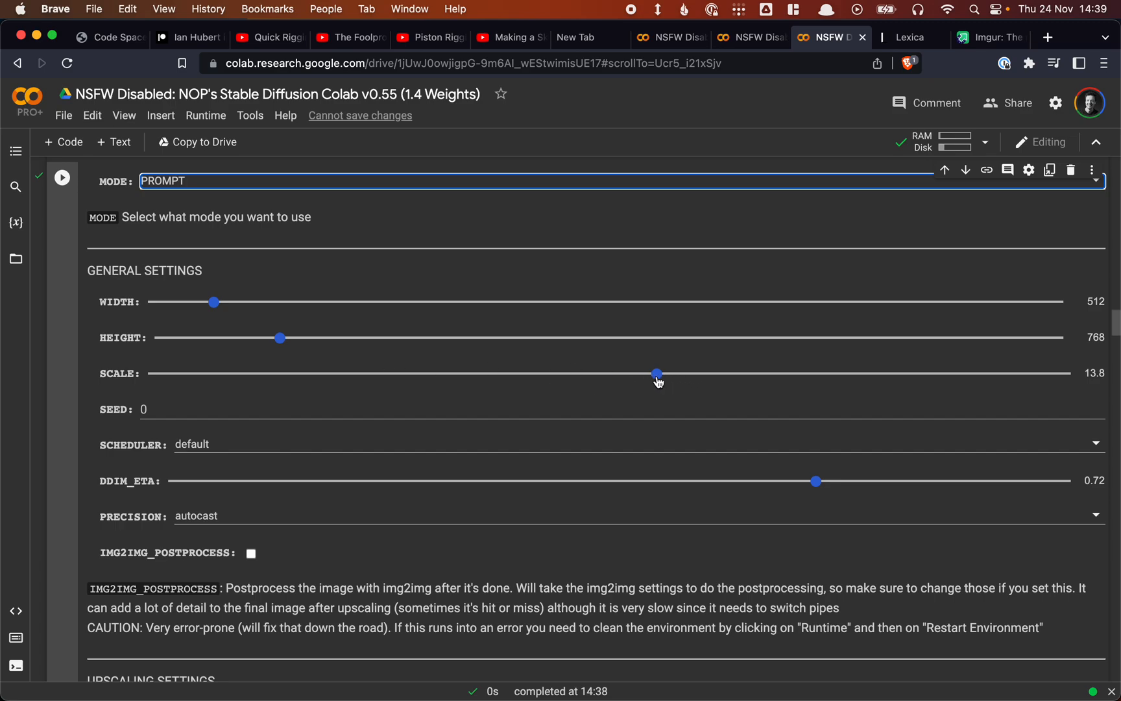
left_click_drag(658, 374, 555, 375)
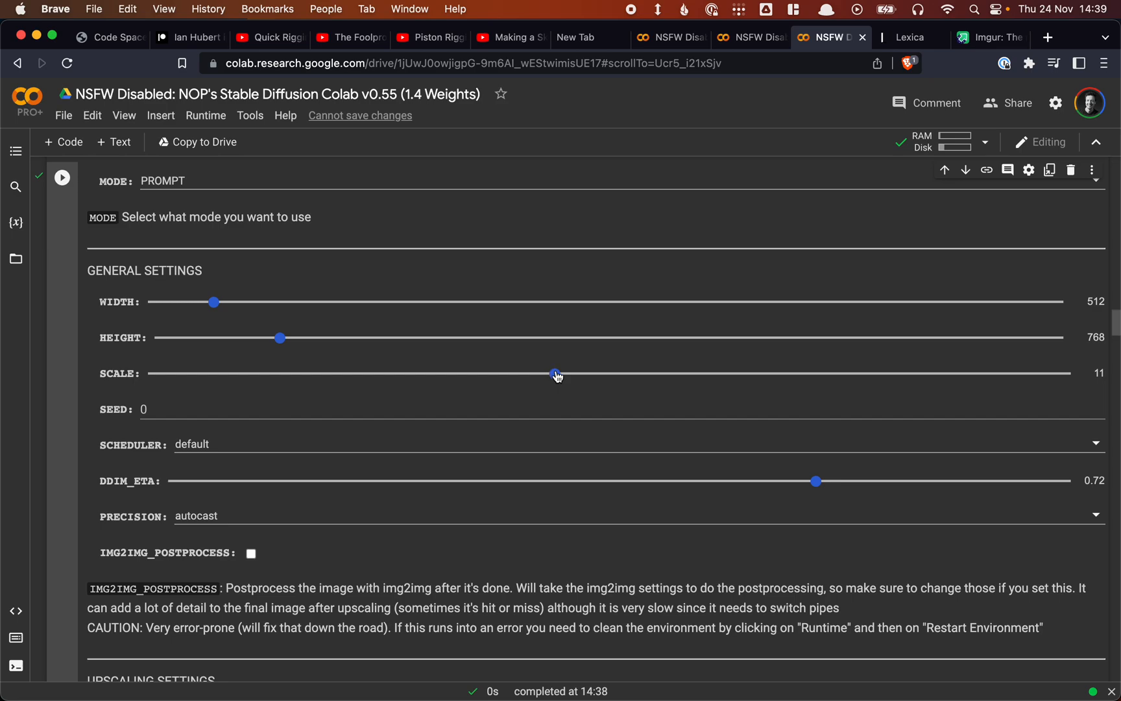
left_click_drag(556, 375, 372, 377)
left_click_drag(372, 377, 556, 374)
scroll(437, 405, "down", 2)
scroll(306, 350, "down", 2)
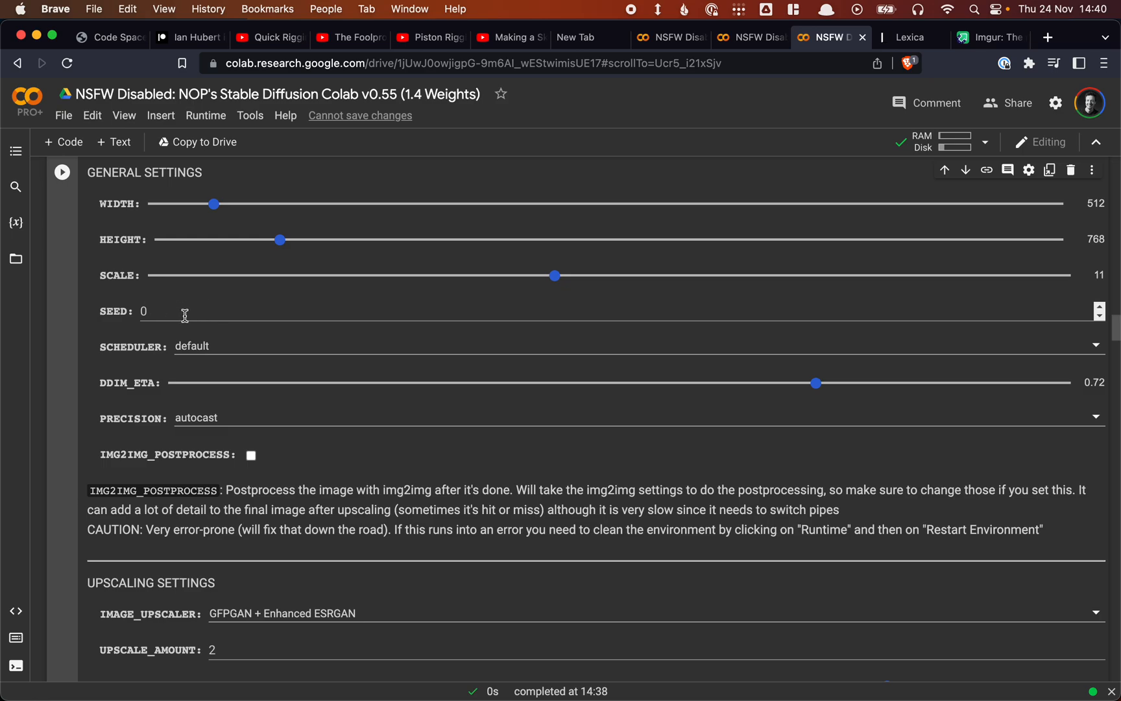
scroll(166, 325, "down", 2)
scroll(140, 404, "down", 2)
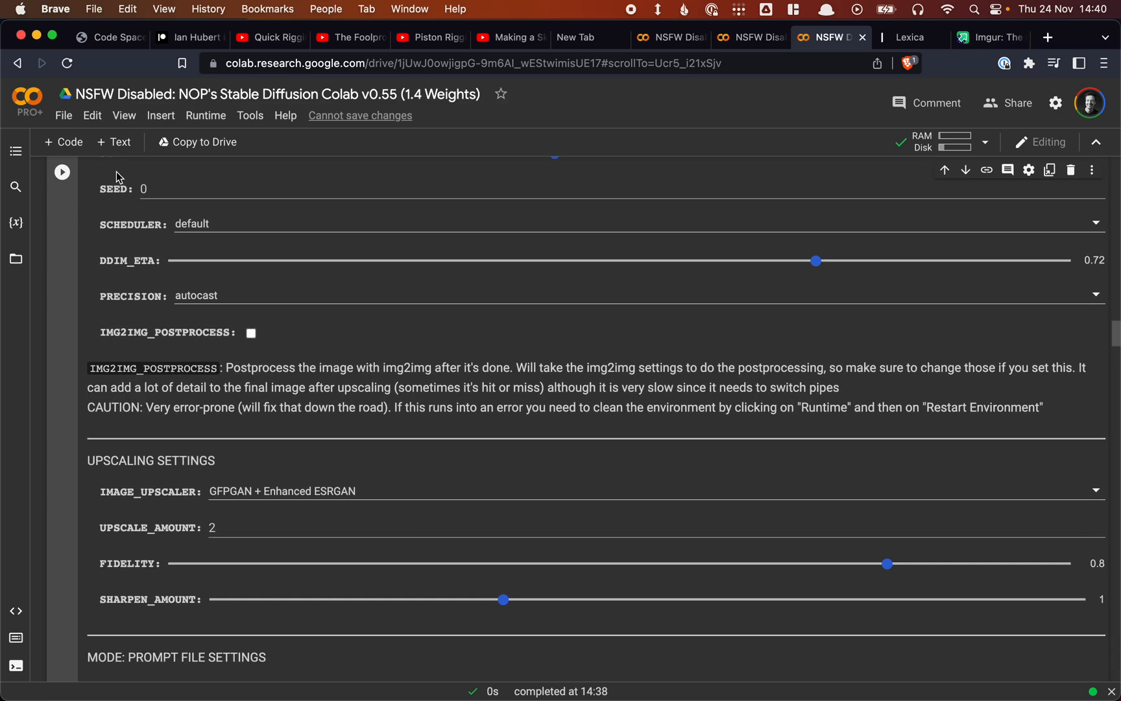
scroll(101, 311, "down", 1)
scroll(101, 310, "down", 3)
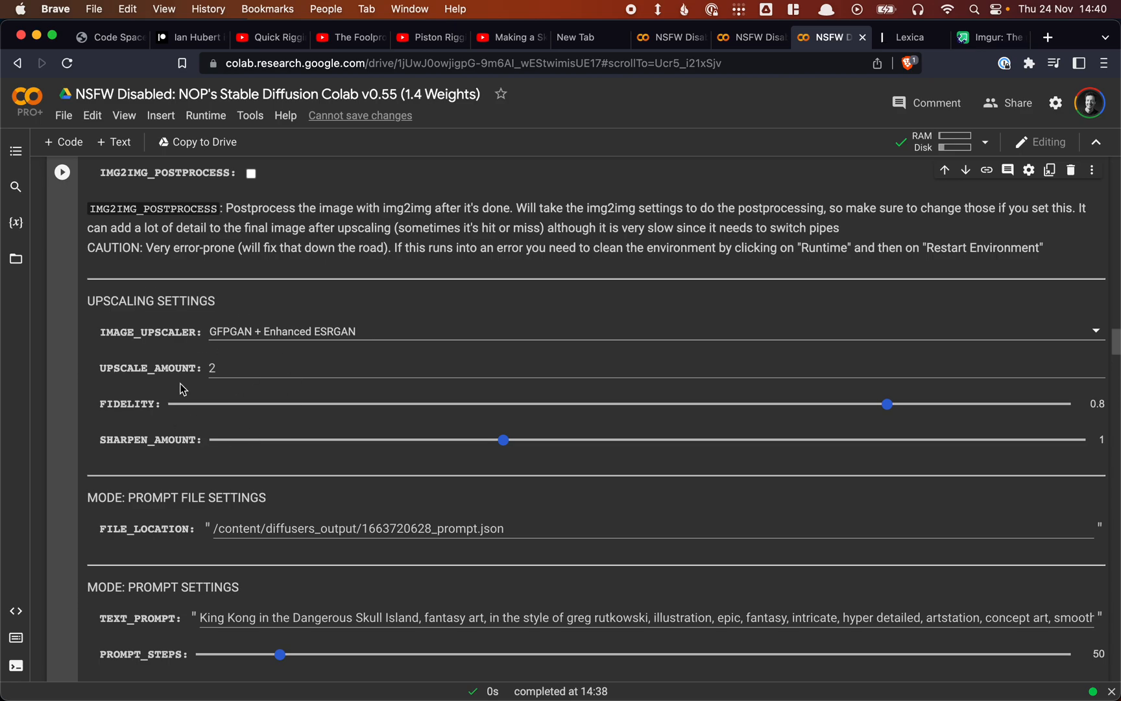
left_click(246, 331)
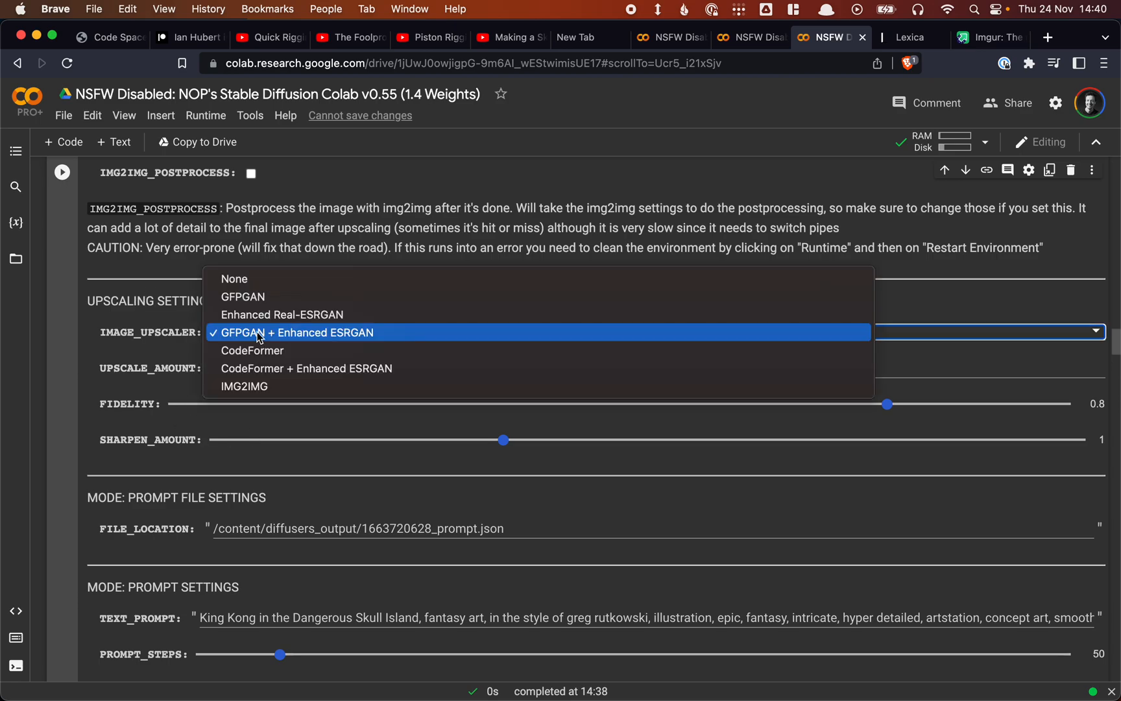
left_click(150, 330)
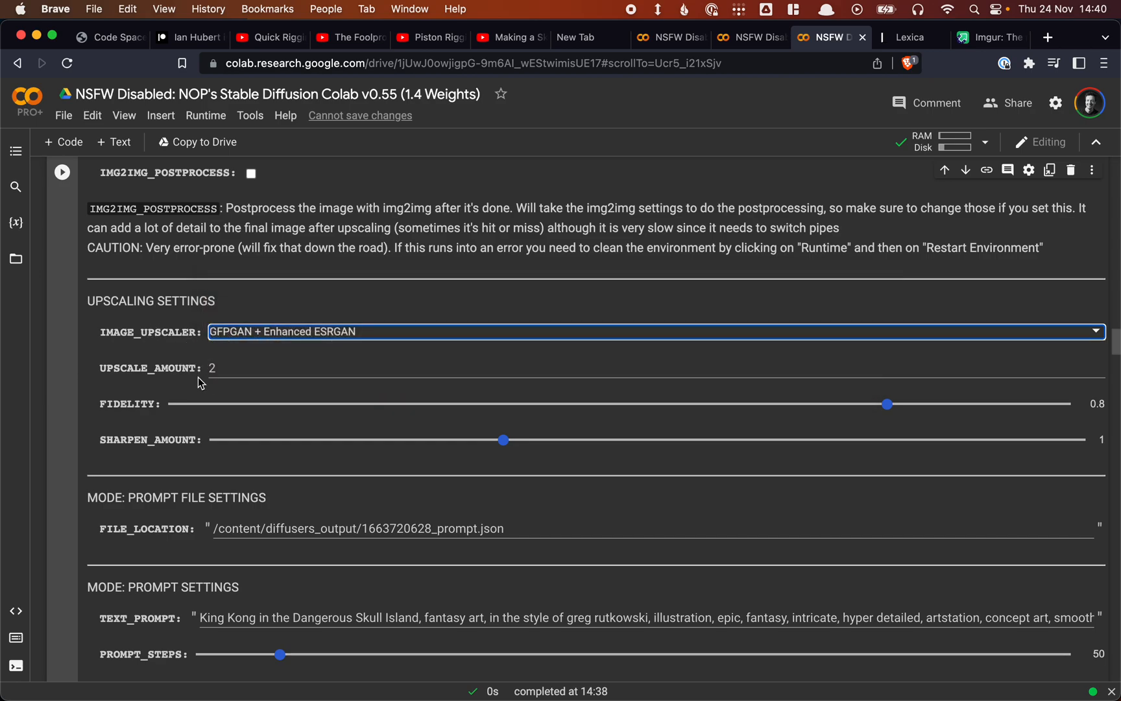
scroll(222, 366, "up", 5)
scroll(223, 366, "up", 3)
scroll(222, 366, "down", 3)
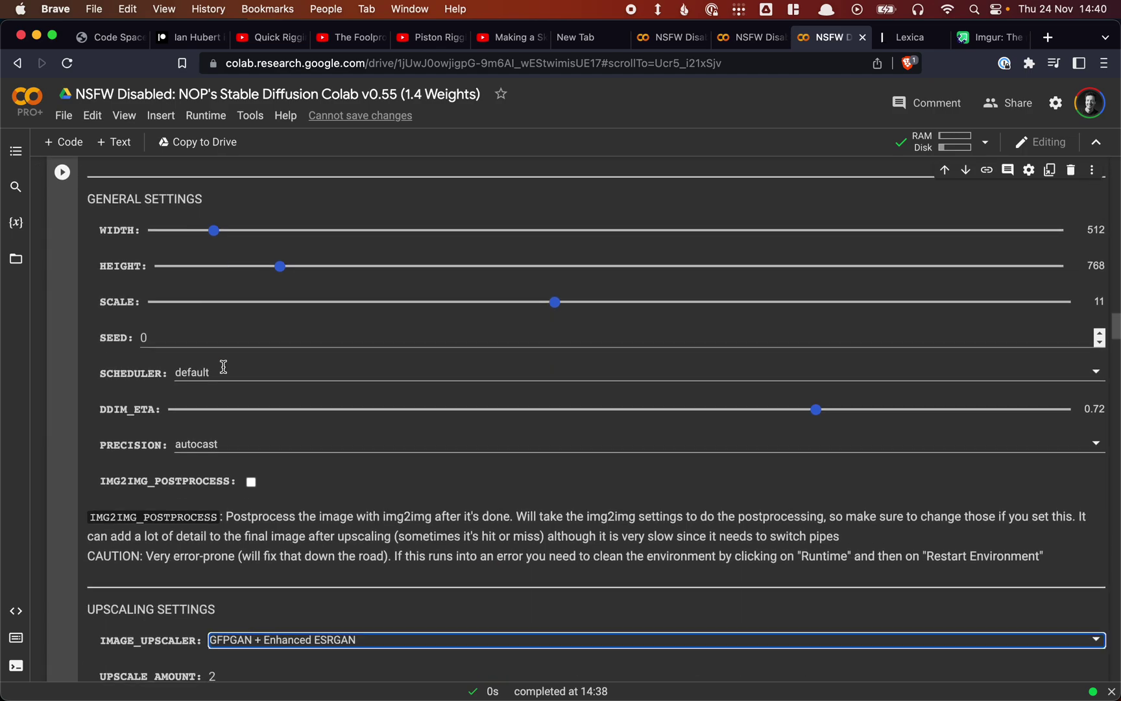
scroll(222, 367, "down", 5)
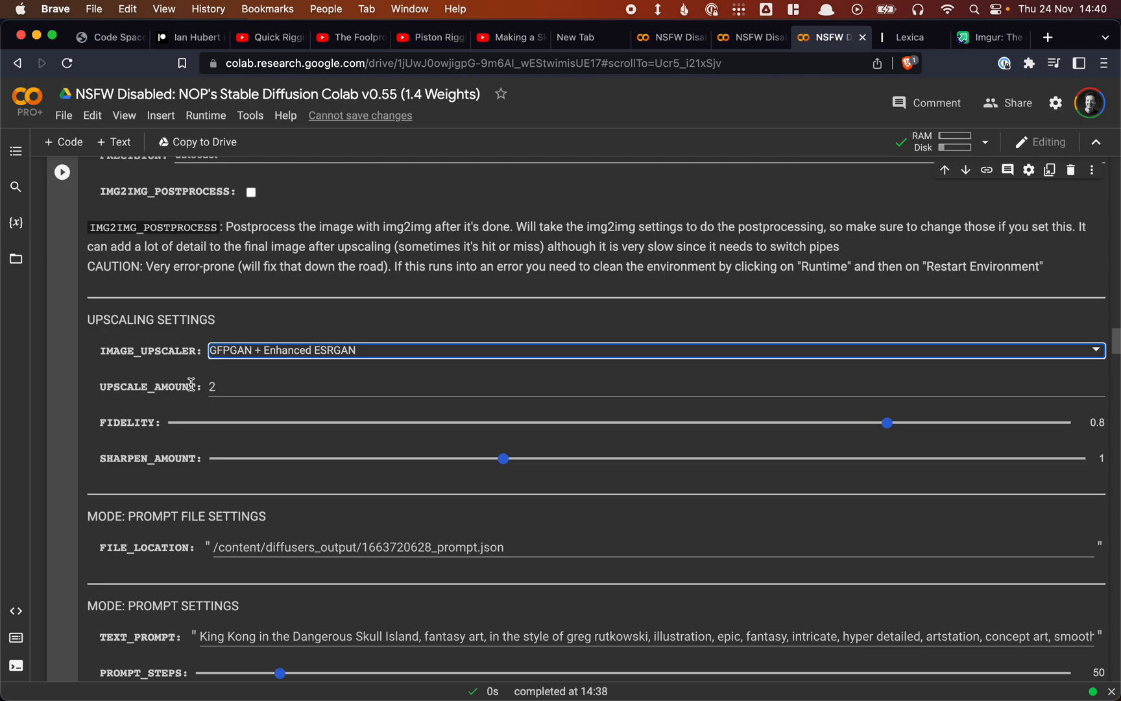
scroll(192, 386, "down", 4)
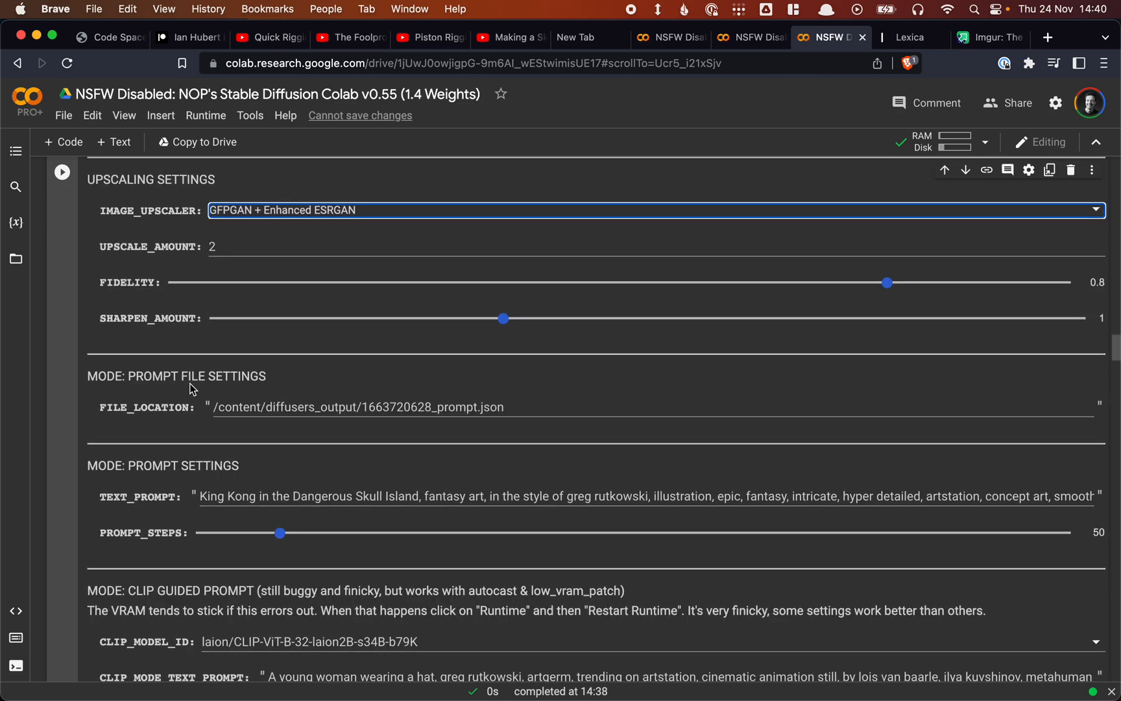
scroll(171, 447, "down", 1)
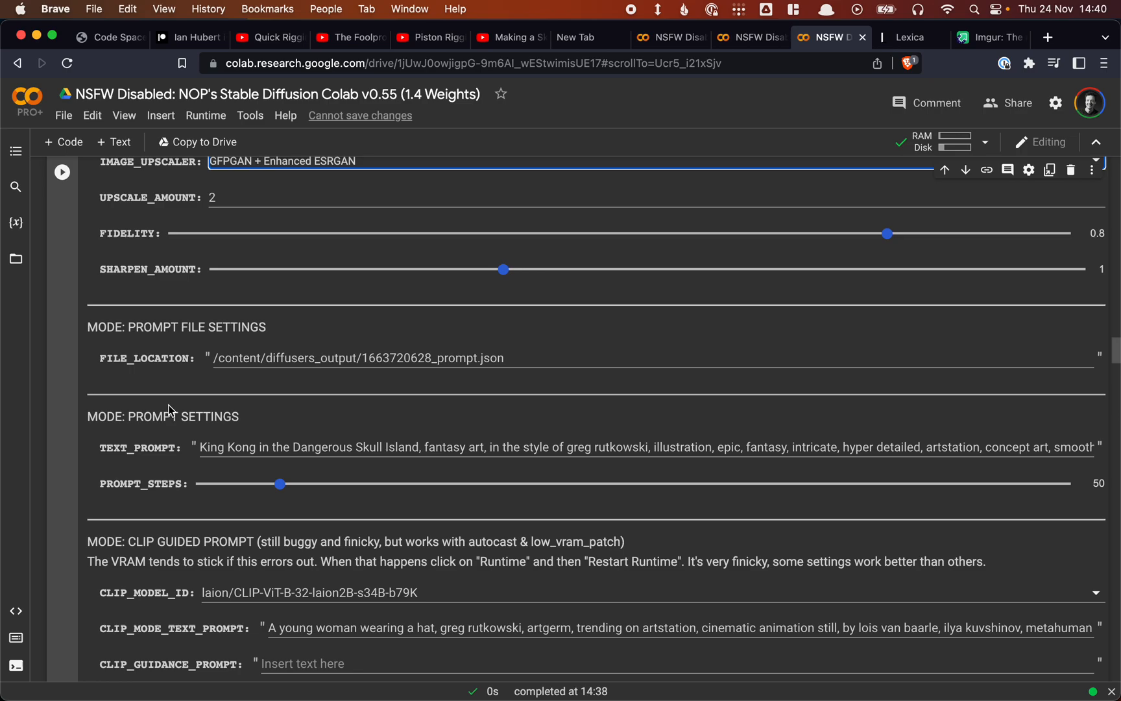
scroll(169, 408, "up", 5)
scroll(168, 408, "up", 5)
scroll(169, 408, "up", 3)
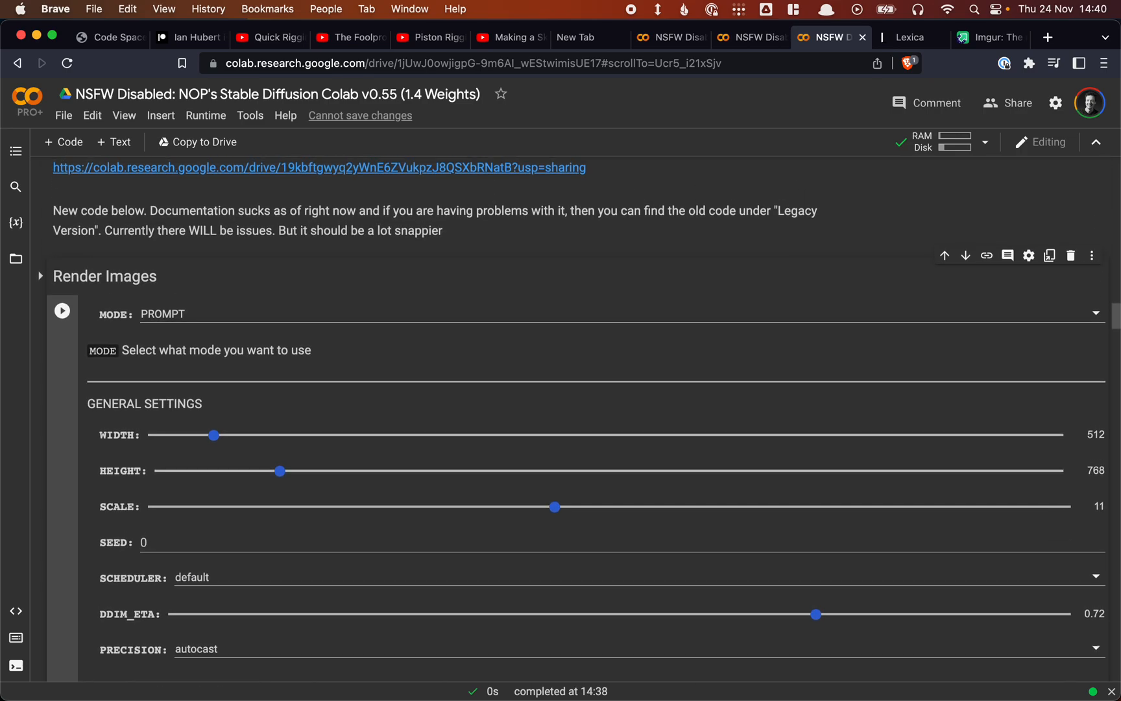
scroll(159, 330, "down", 10)
scroll(159, 331, "down", 1)
scroll(144, 182, "up", 3)
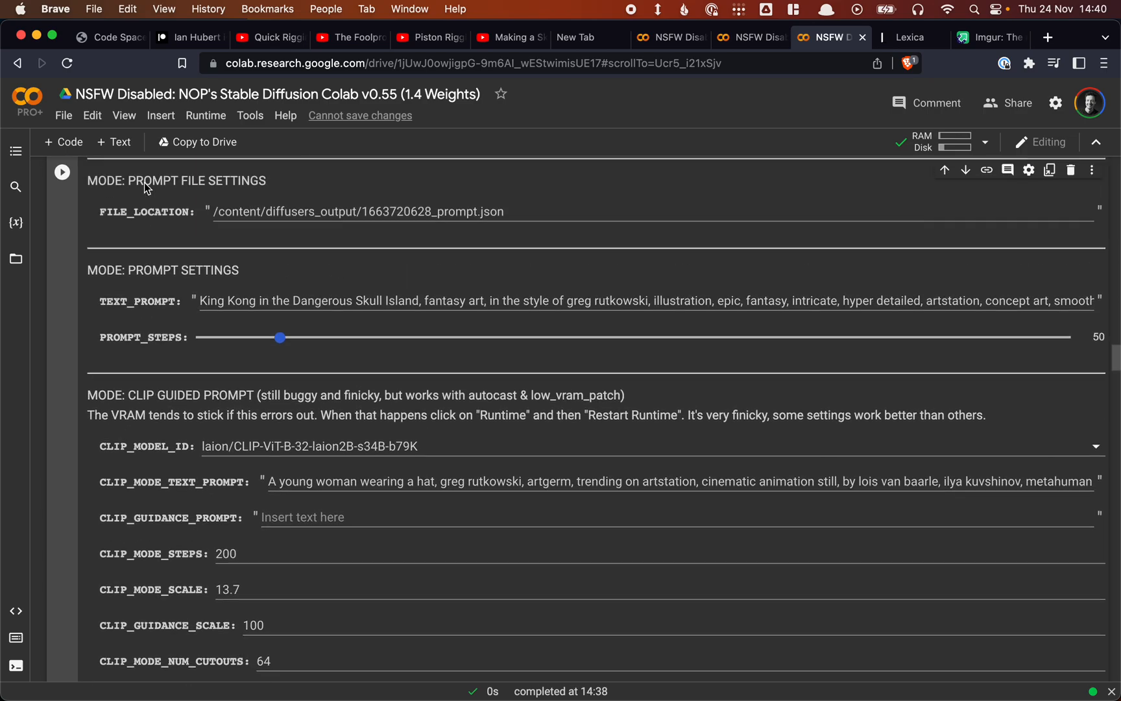
scroll(146, 241, "up", 3)
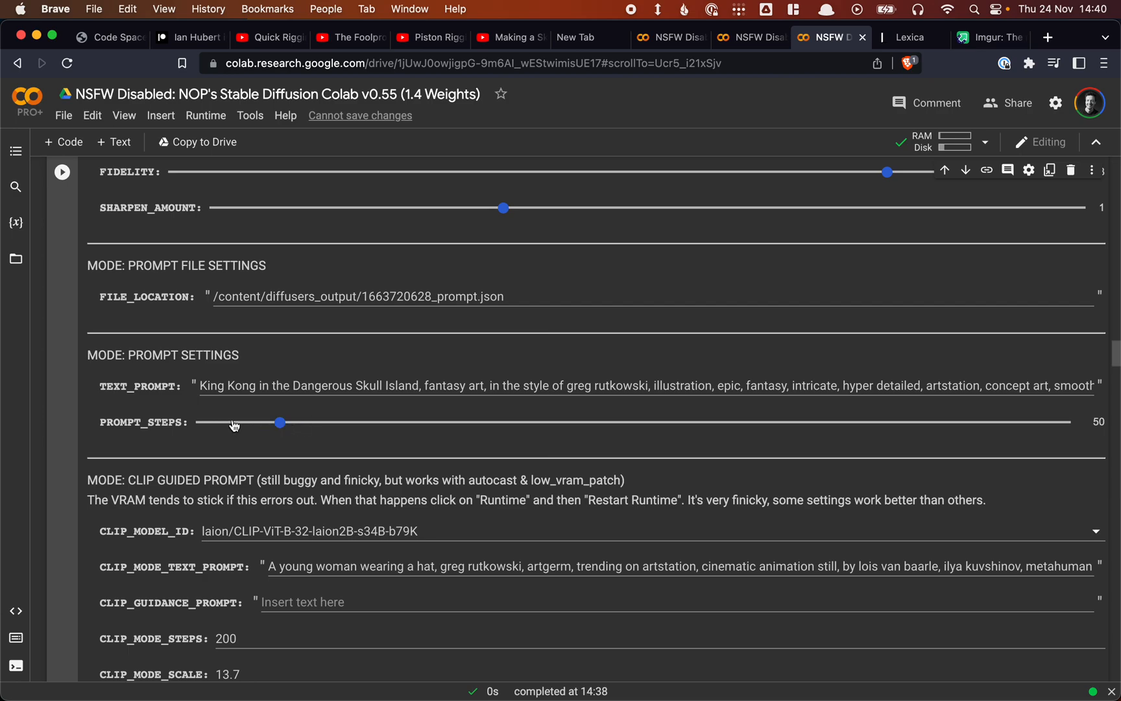
scroll(234, 426, "down", 1)
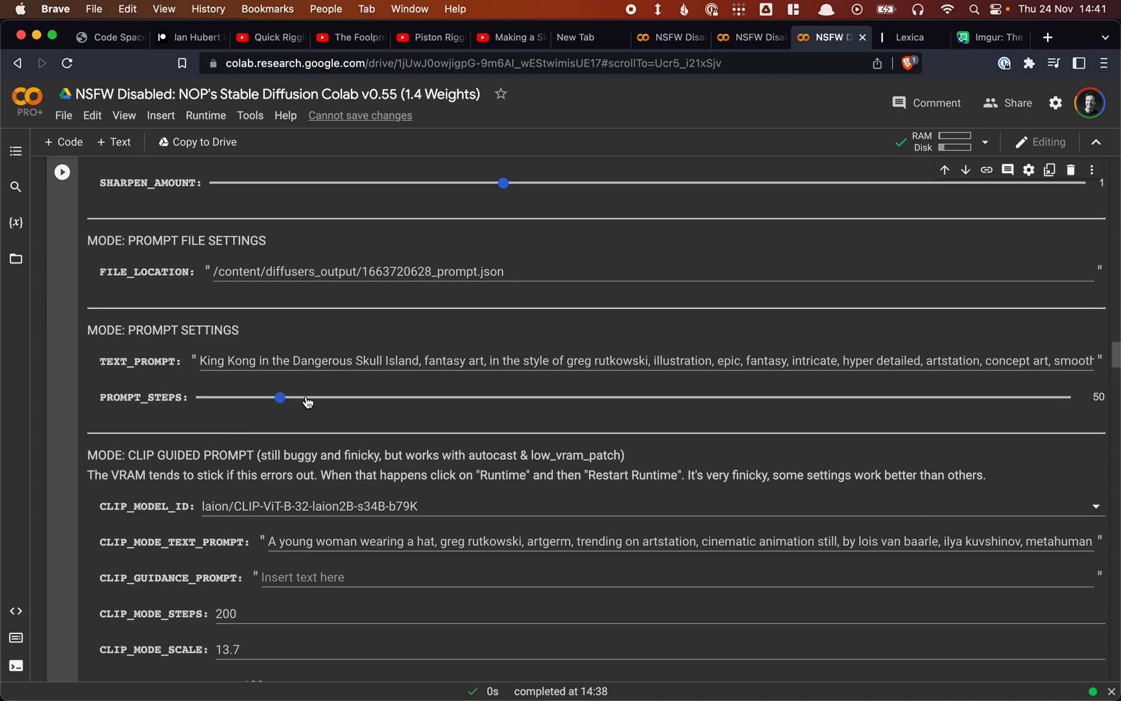
Raise PROMPT_STEPS for the King Kong prompt from 50 to 55
mouse_move(283, 397)
left_mouse_down()
mouse_move(1041, 398)
mouse_move(270, 397)
mouse_move(282, 398)
left_mouse_up()
left_click_drag(276, 404, 288, 404)
scroll(189, 403, "down", 4)
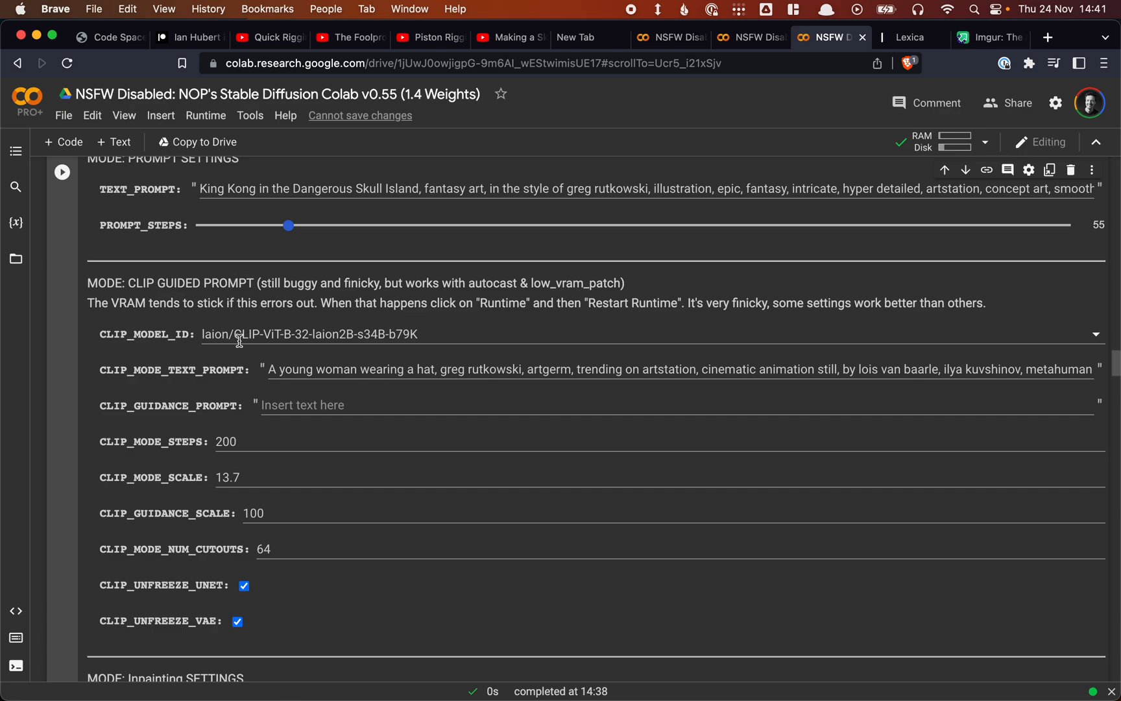
scroll(240, 341, "up", 1)
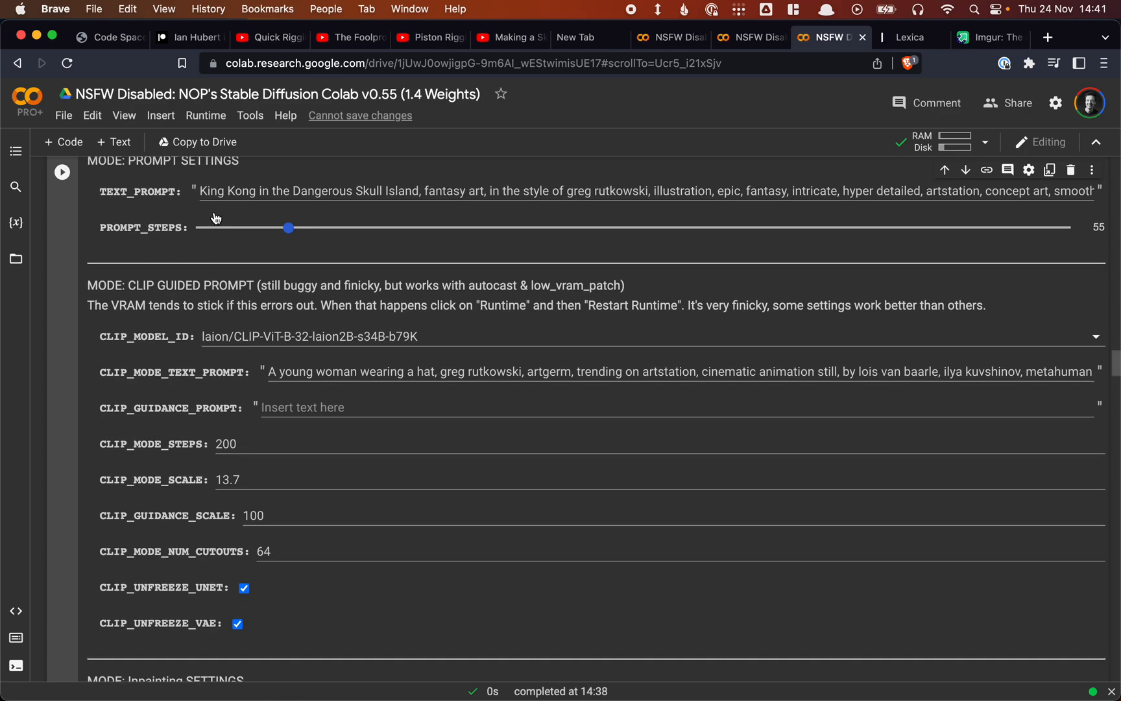
scroll(156, 232, "up", 3)
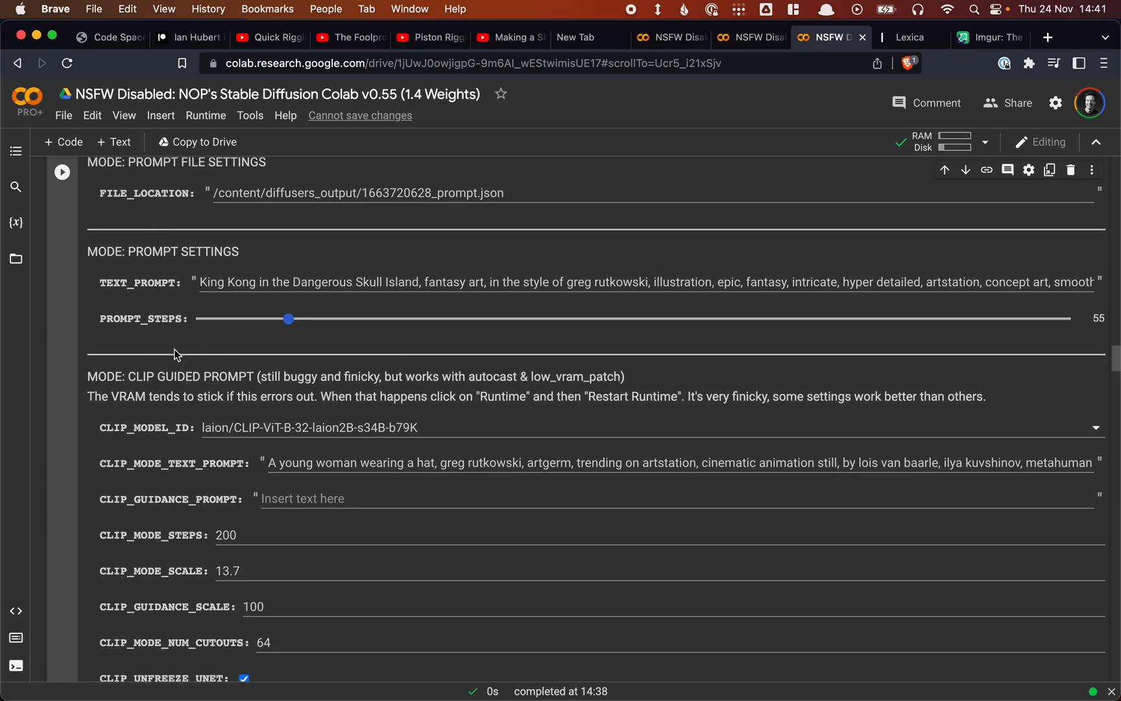
scroll(192, 320, "down", 3)
scroll(193, 319, "down", 6)
scroll(193, 320, "down", 3)
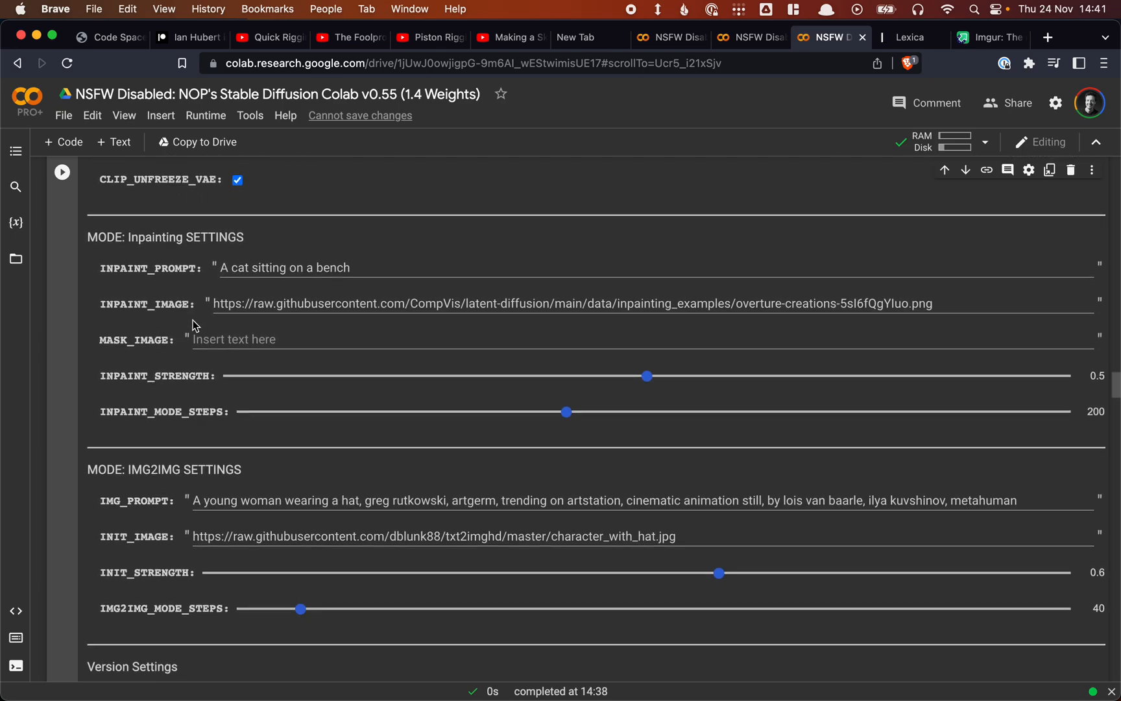
scroll(173, 497, "down", 4)
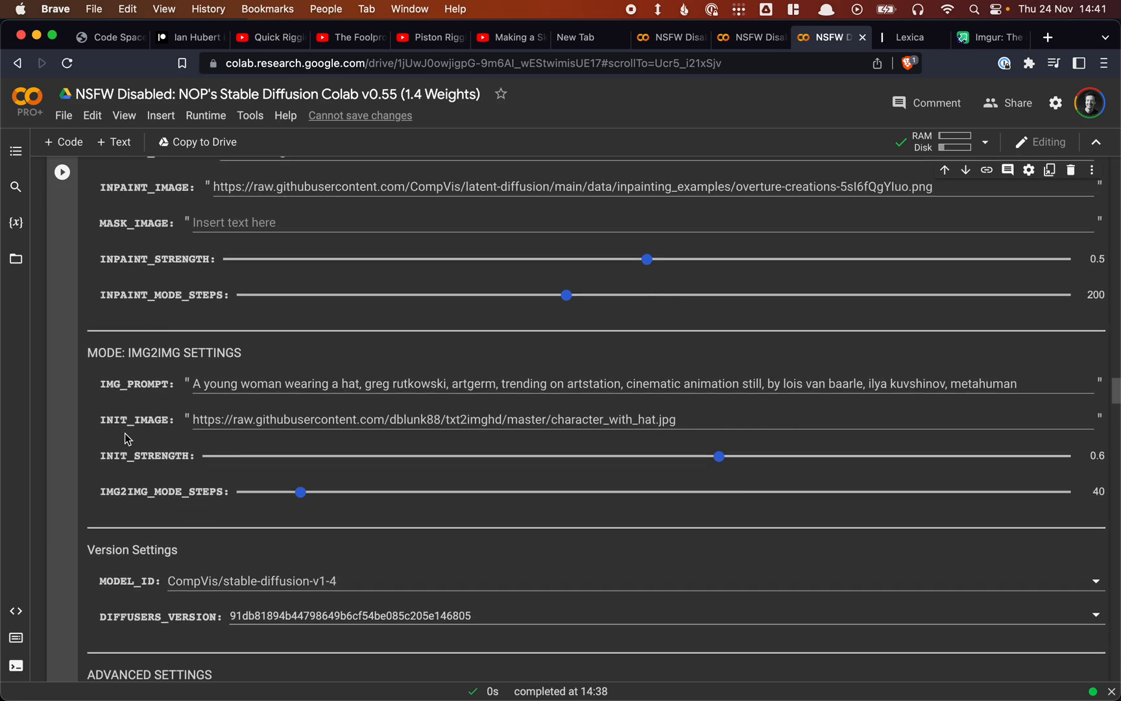
scroll(195, 464, "down", 4)
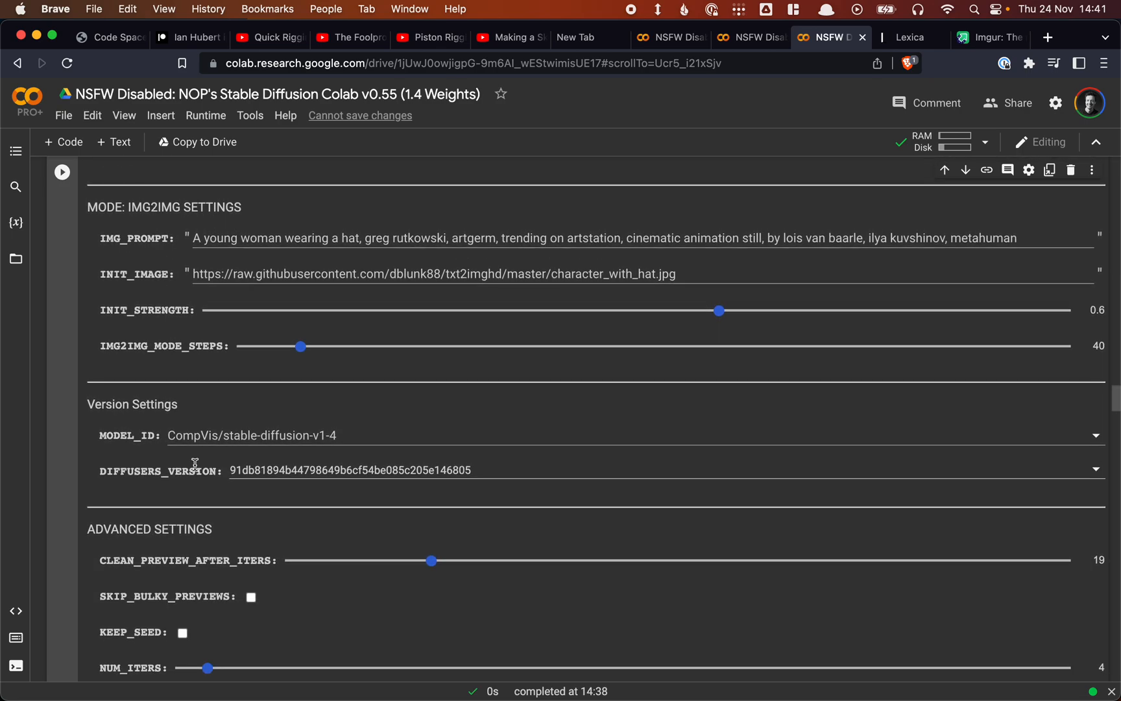
left_click(199, 436)
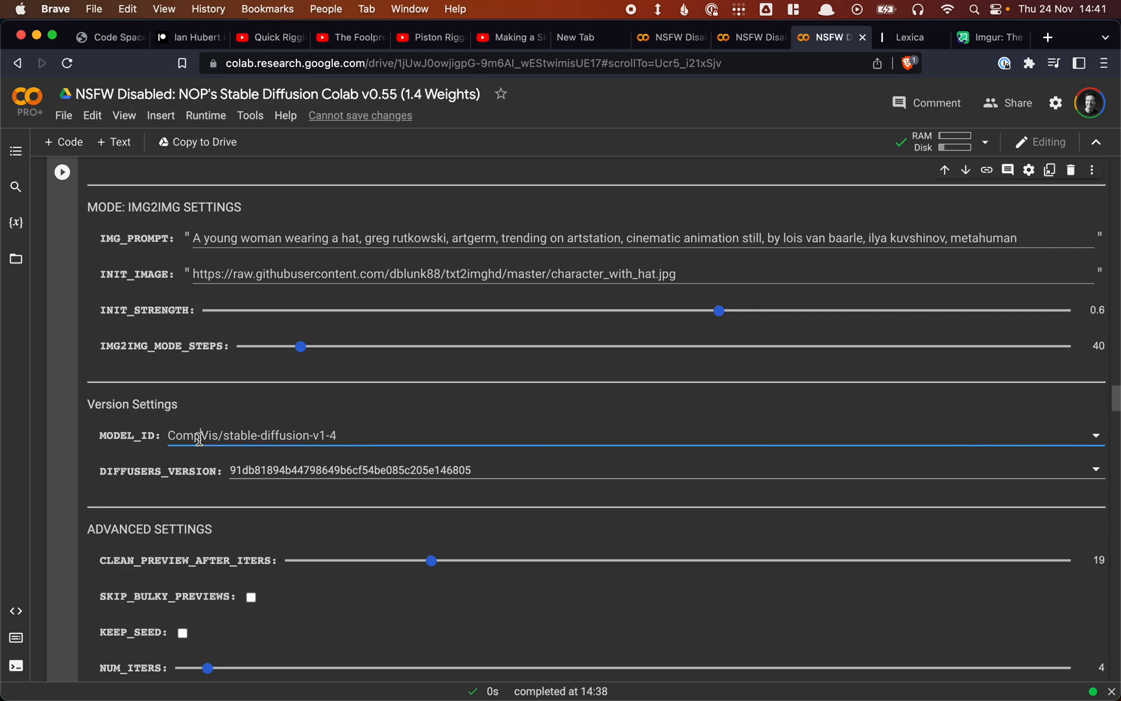
scroll(106, 453, "down", 4)
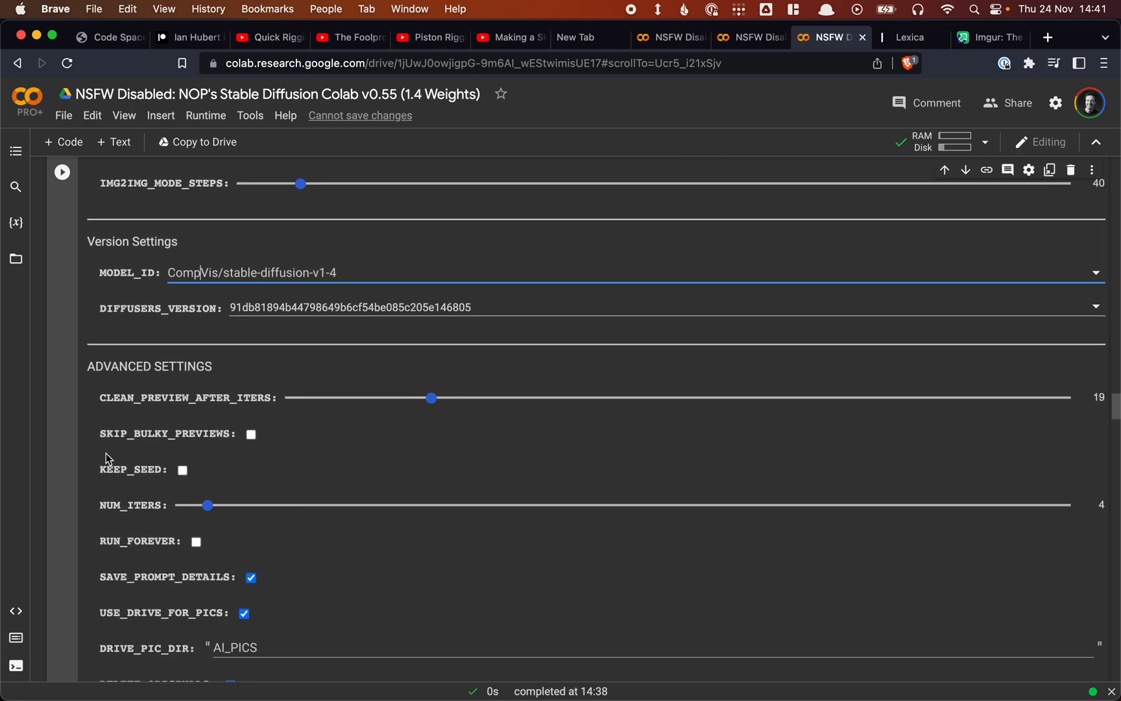
scroll(145, 321, "down", 4)
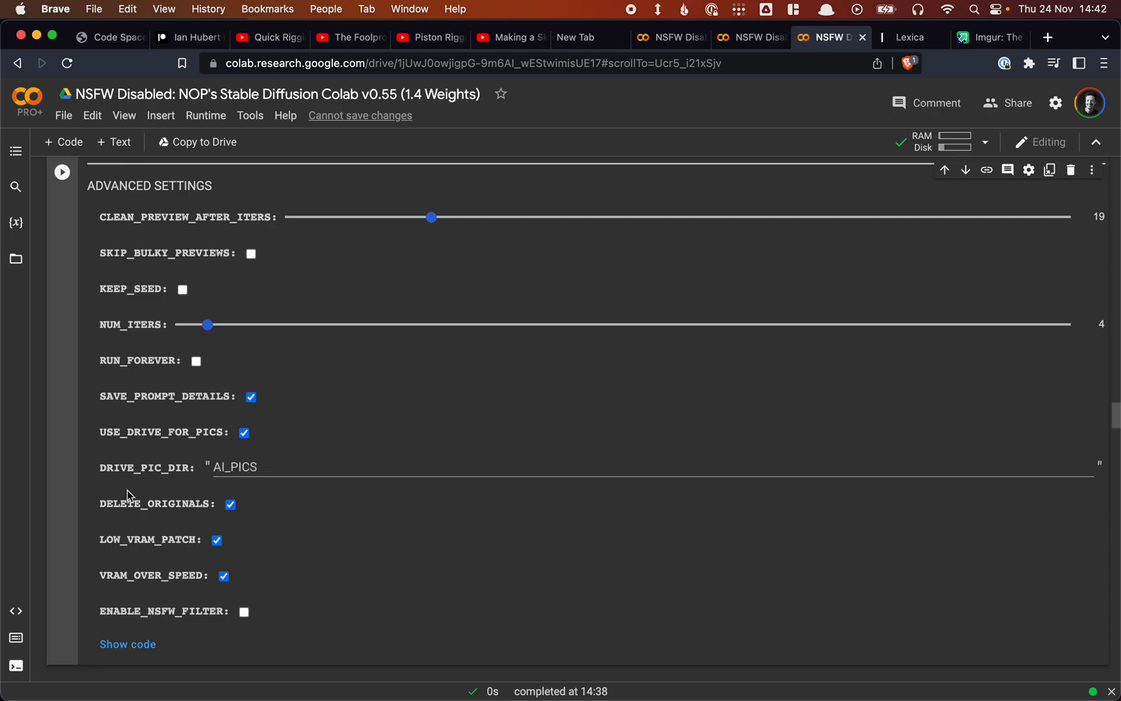
scroll(127, 490, "down", 3)
scroll(128, 490, "down", 2)
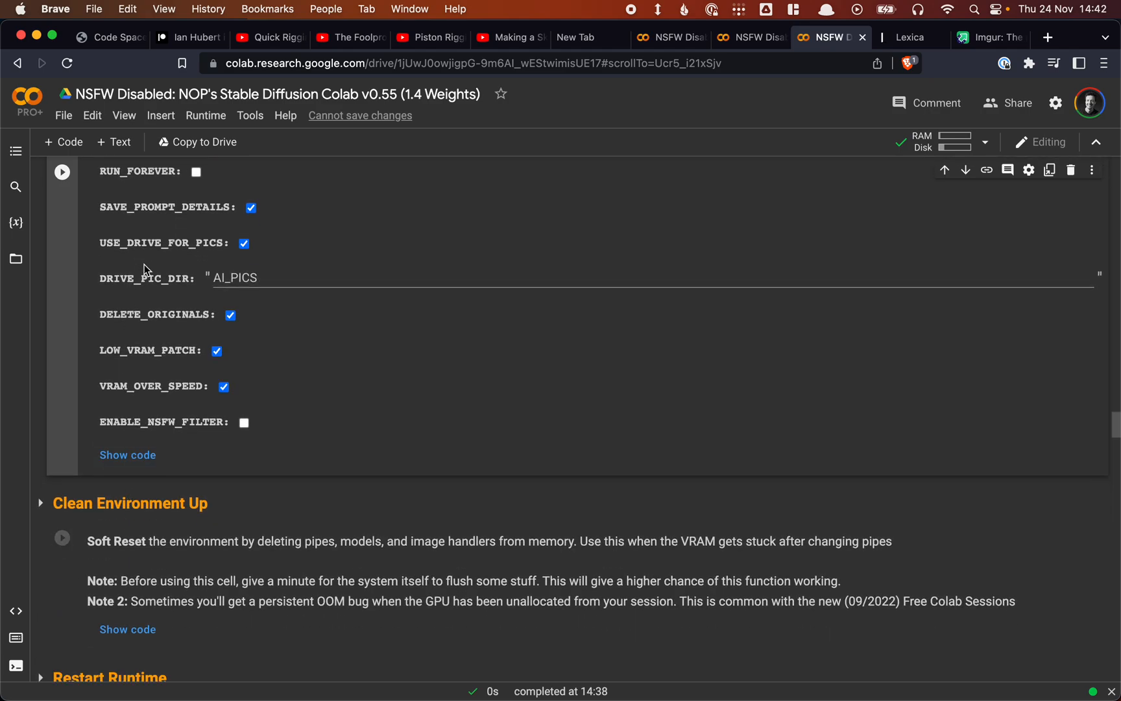
Run the Stable Diffusion settings cell to start generating the King Kong images
left_click(62, 172)
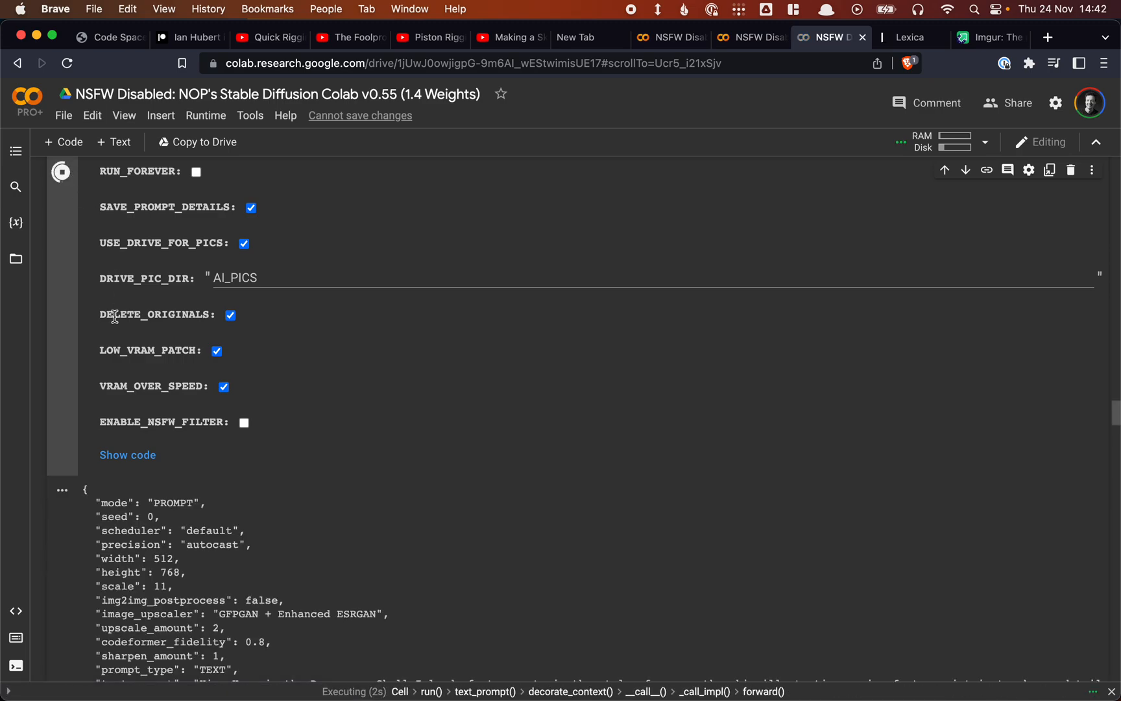
scroll(105, 379, "down", 4)
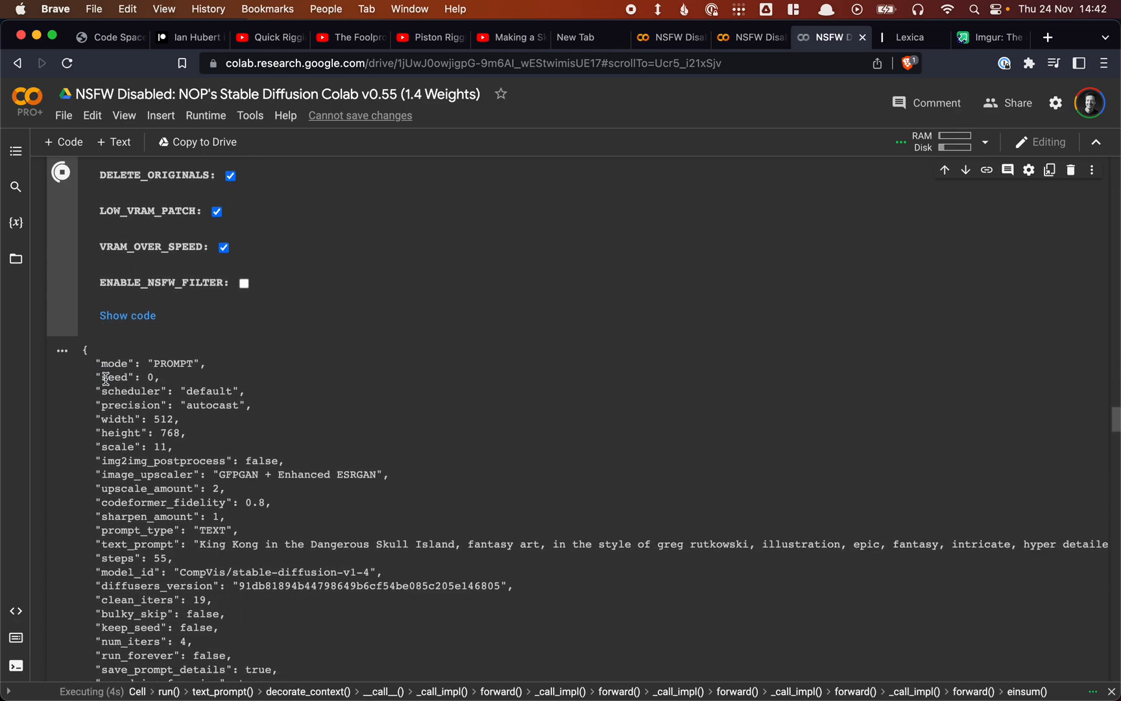
scroll(105, 378, "down", 1)
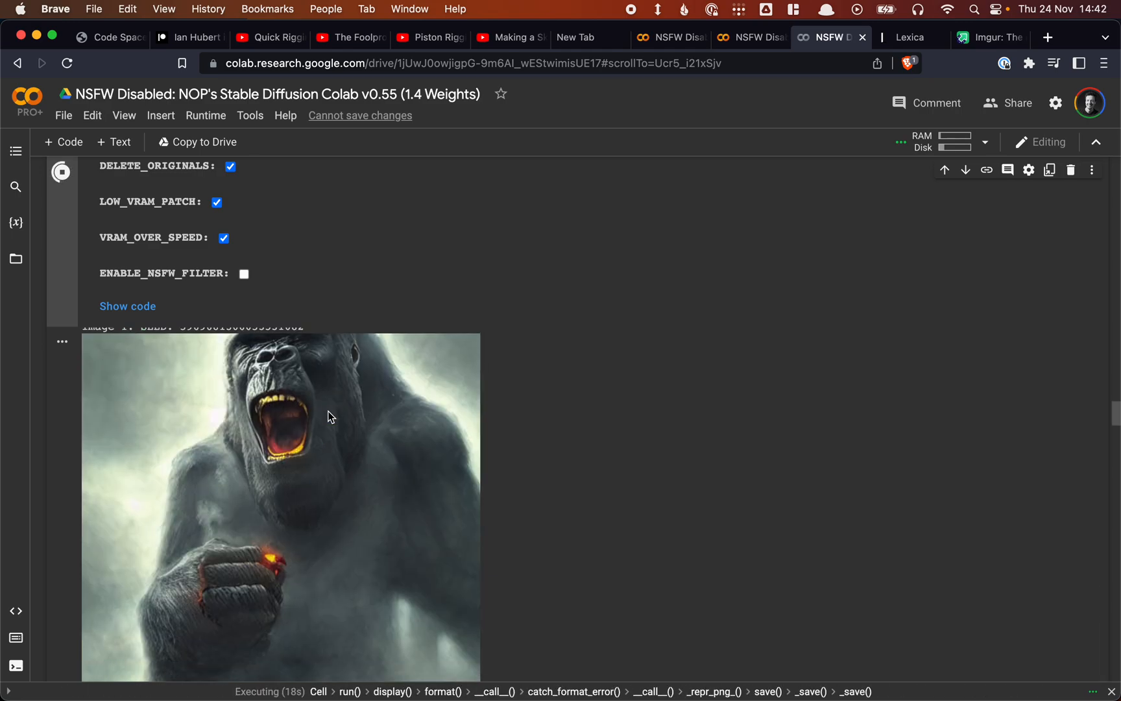
scroll(327, 411, "down", 5)
scroll(328, 411, "down", 5)
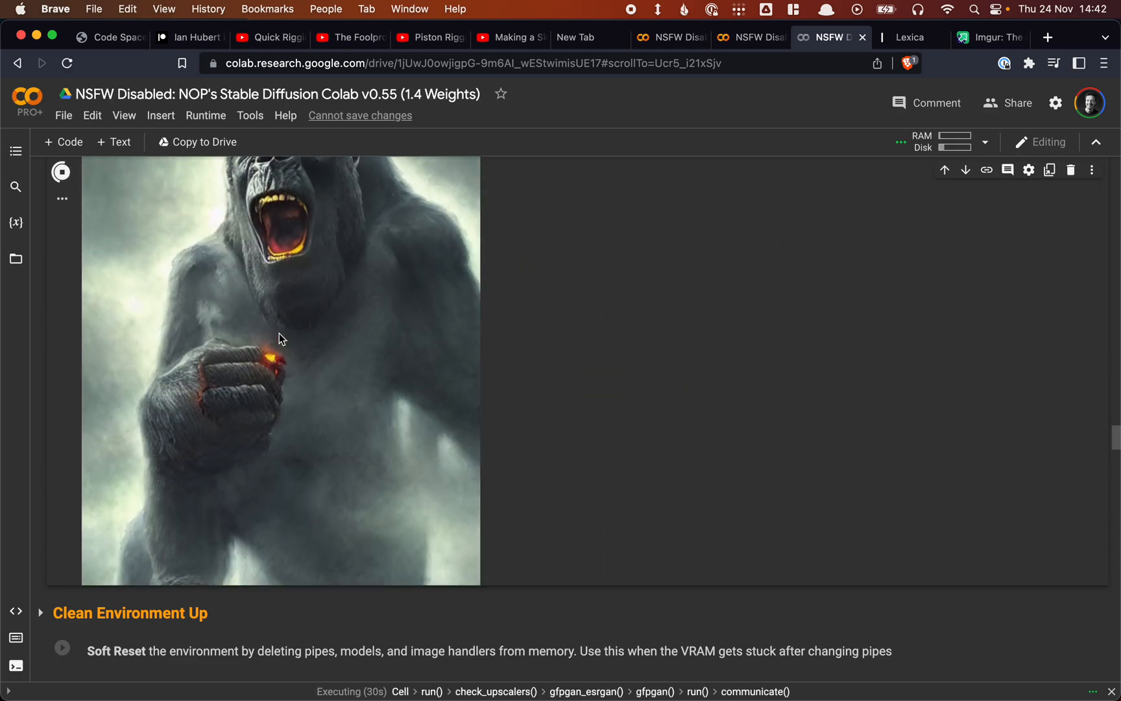
scroll(279, 333, "down", 5)
scroll(280, 332, "down", 5)
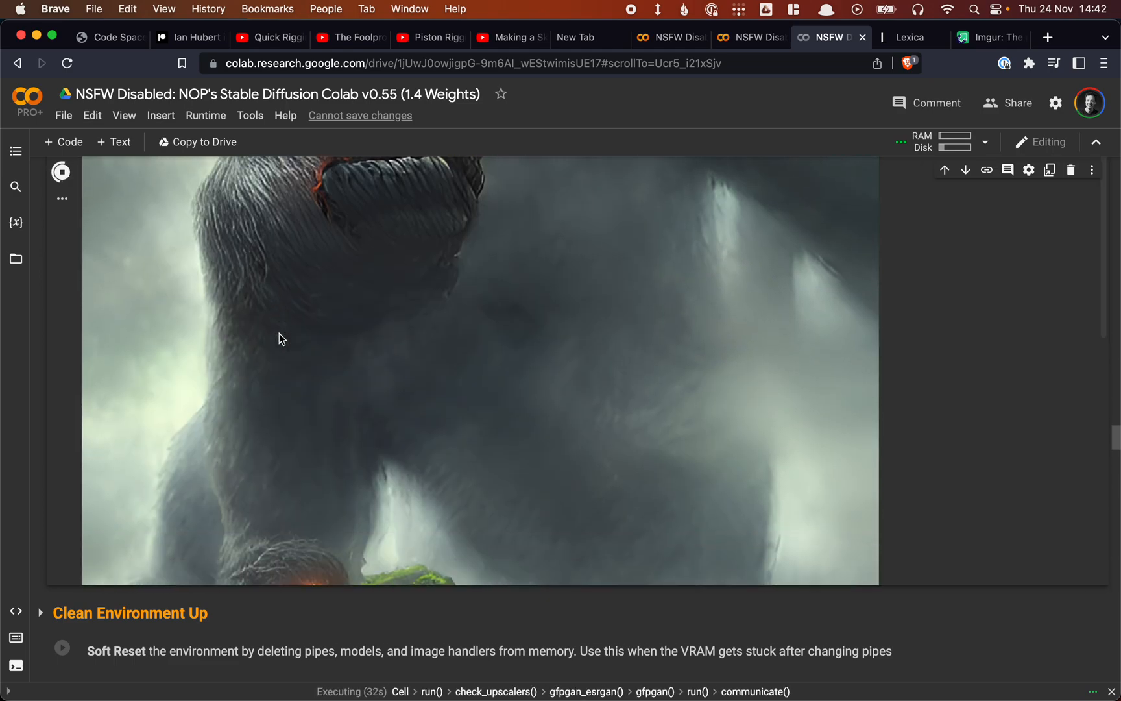
scroll(279, 333, "down", 5)
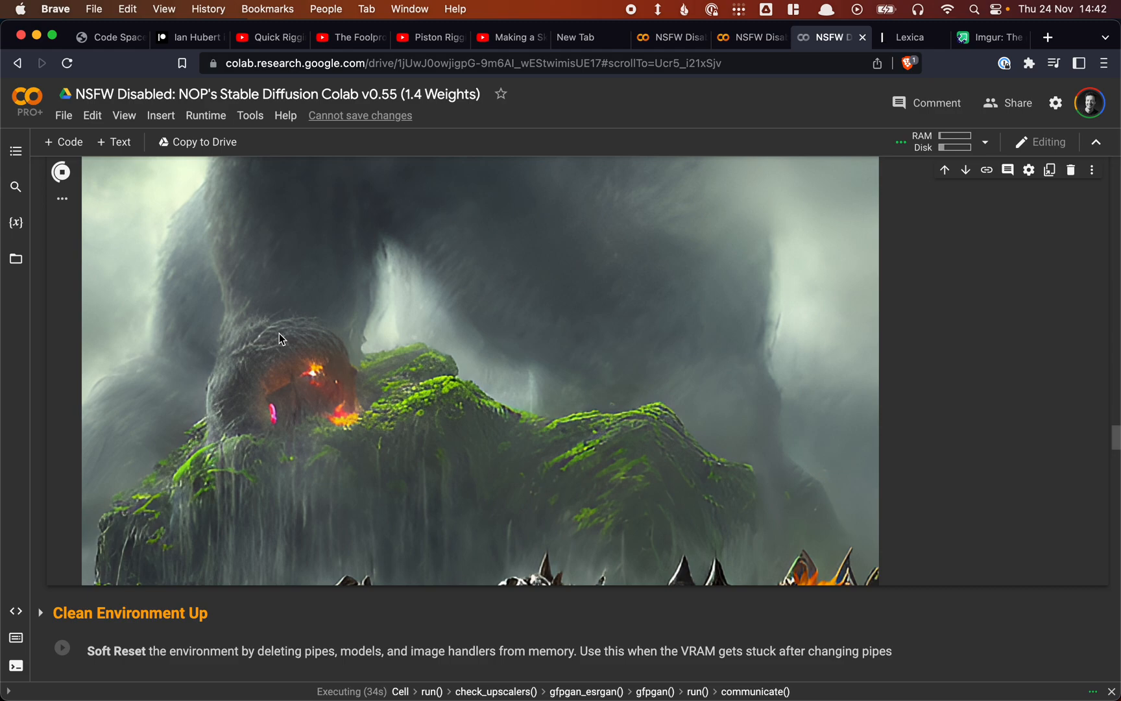
Inspect the first upscaled King Kong image's context options and dismiss them
right_click(308, 262)
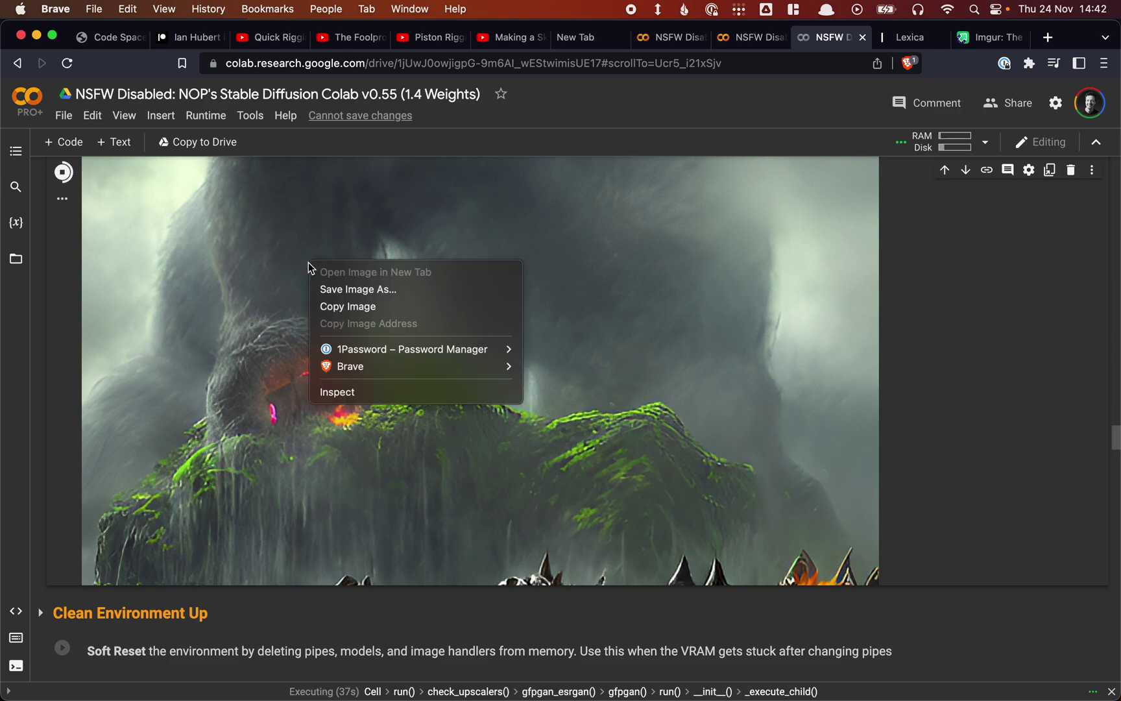
left_click(111, 339)
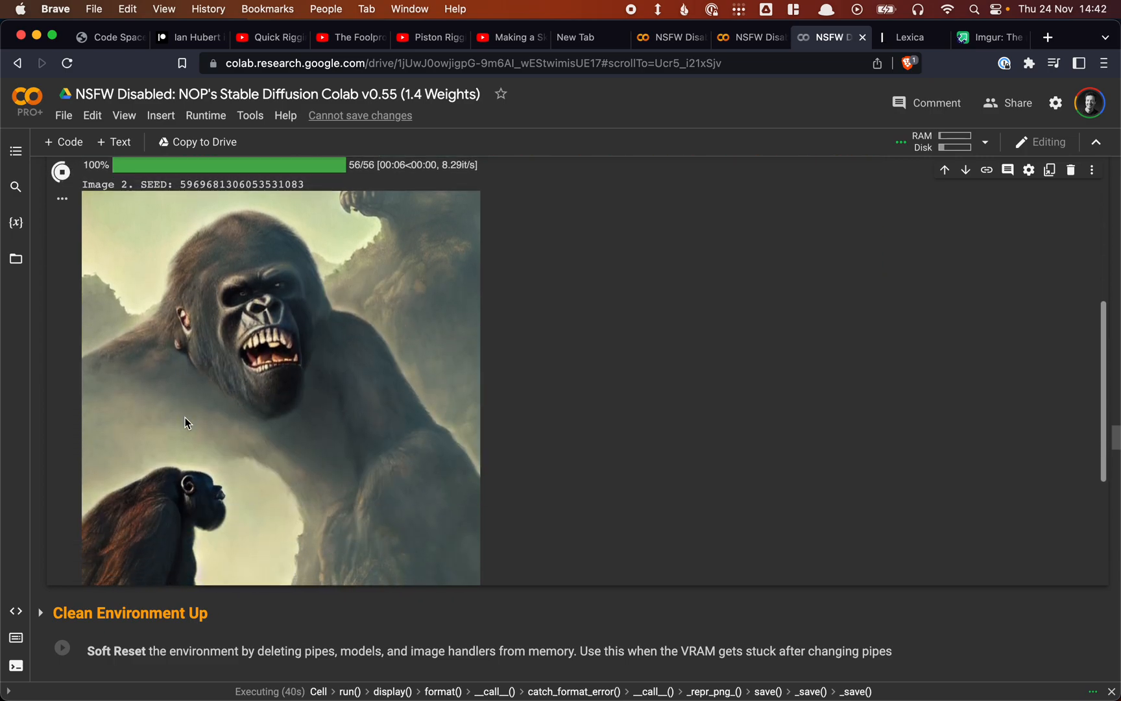
scroll(185, 422, "down", 5)
scroll(185, 423, "down", 5)
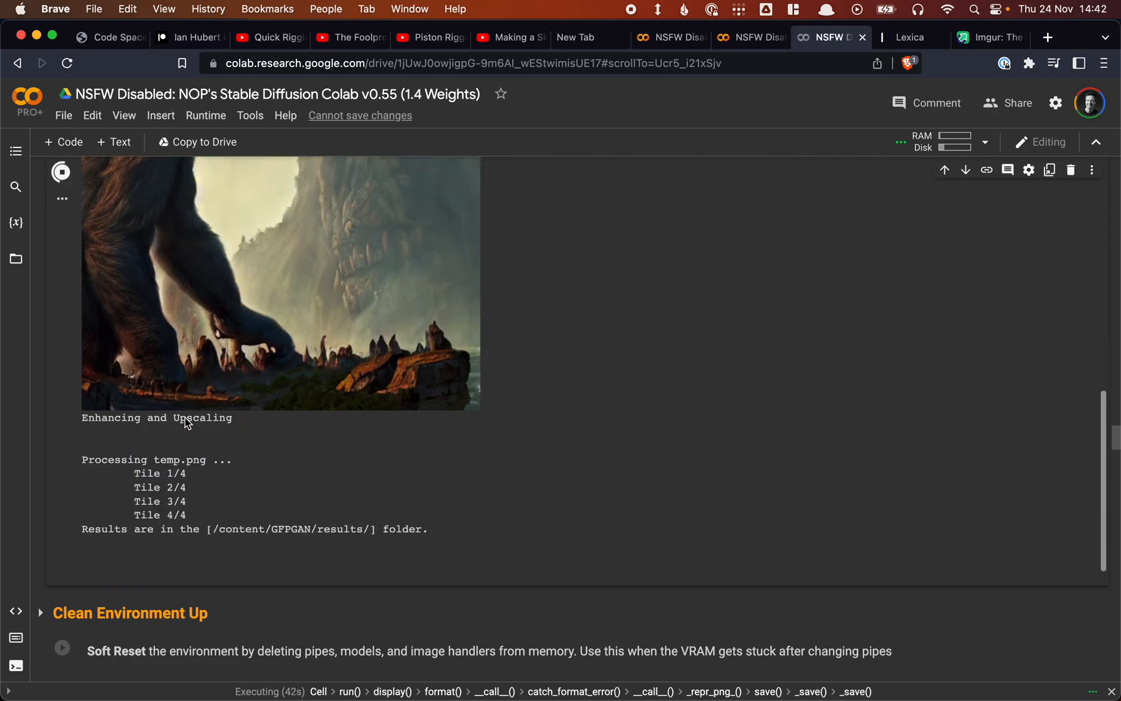
scroll(185, 422, "up", 5)
scroll(185, 422, "up", 3)
scroll(184, 422, "down", 4)
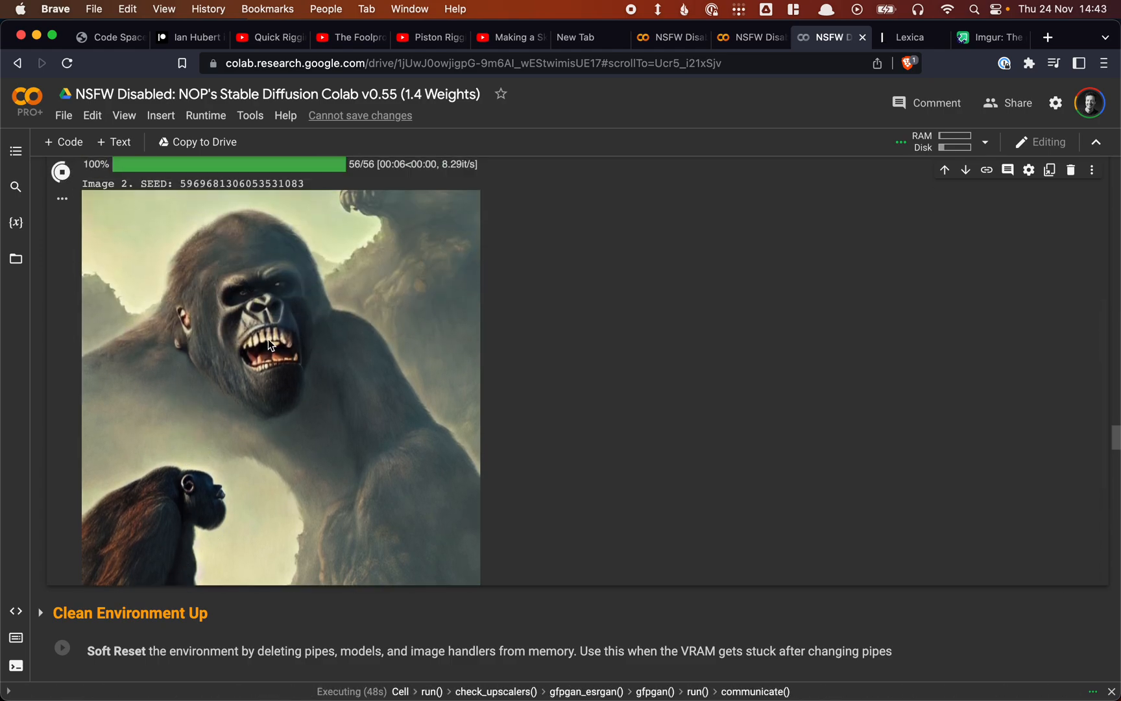
scroll(268, 339, "down", 5)
scroll(267, 339, "down", 5)
scroll(267, 340, "down", 5)
scroll(268, 340, "down", 5)
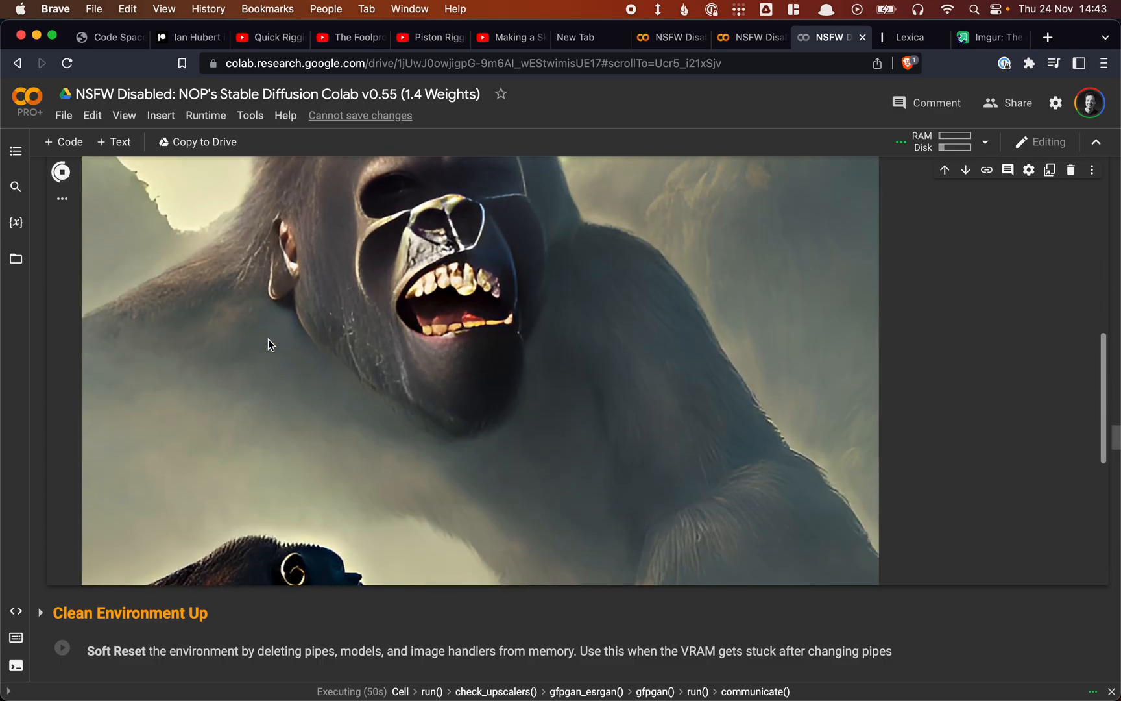
scroll(268, 339, "down", 5)
scroll(268, 339, "down", 5)
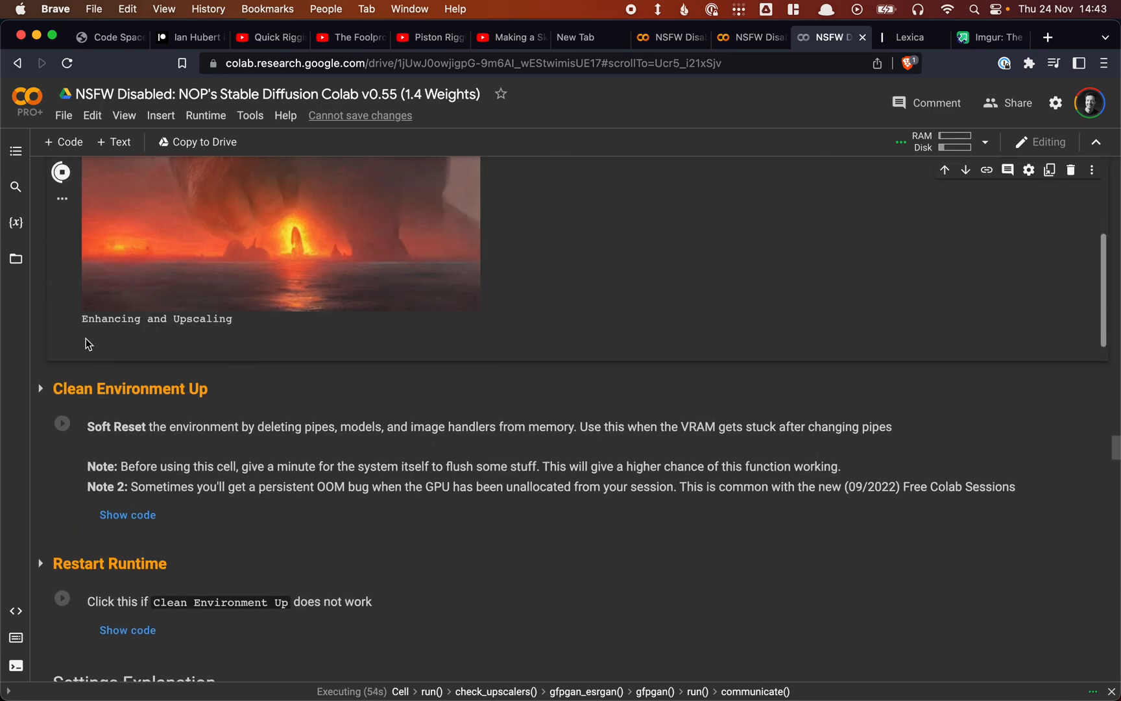
scroll(76, 476, "down", 3)
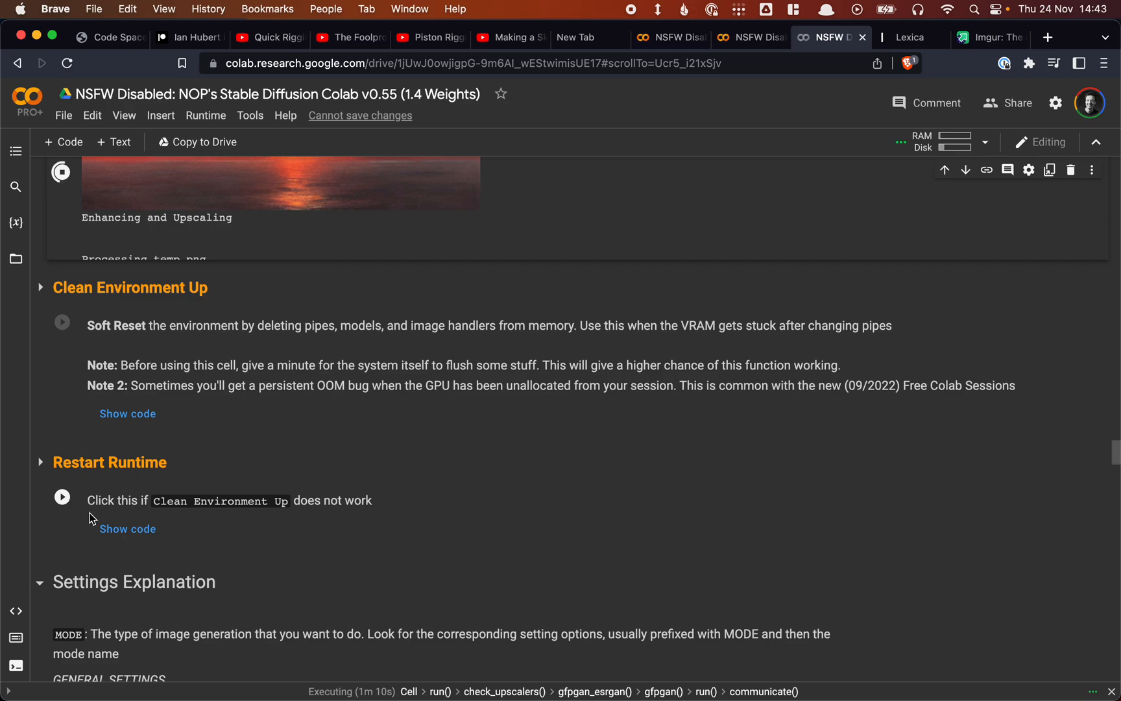
scroll(76, 520, "down", 3)
scroll(75, 520, "down", 2)
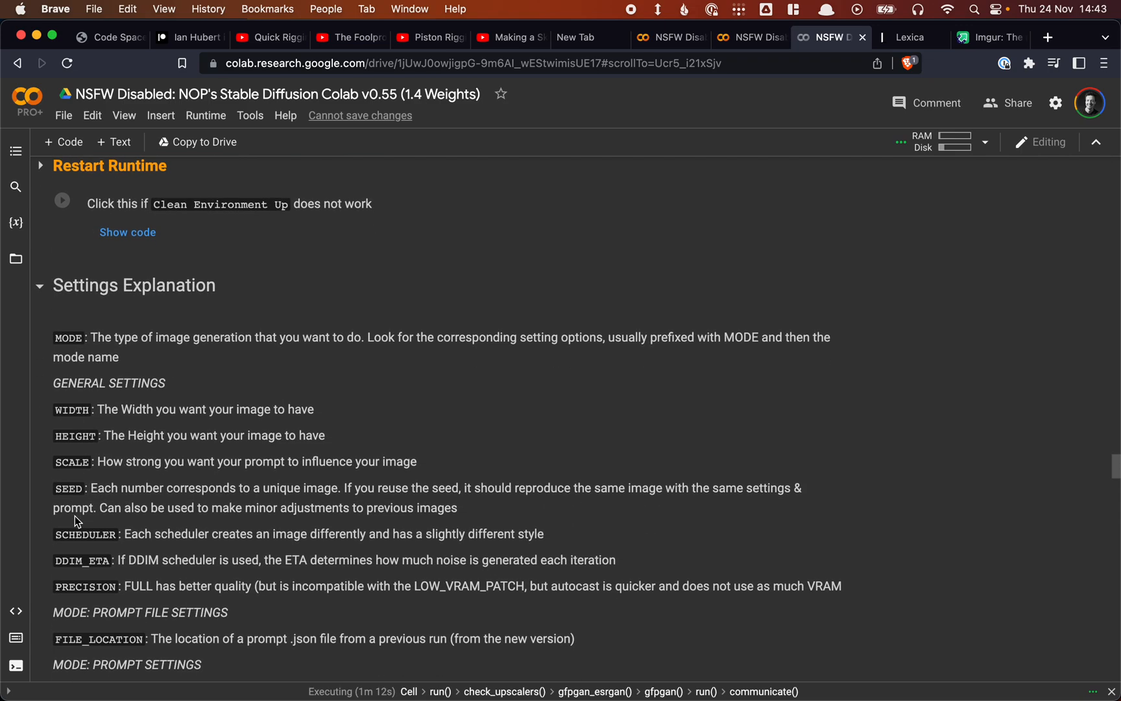
Check the Runtime menu without choosing anything while the render finishes at 14:43
left_click(205, 116)
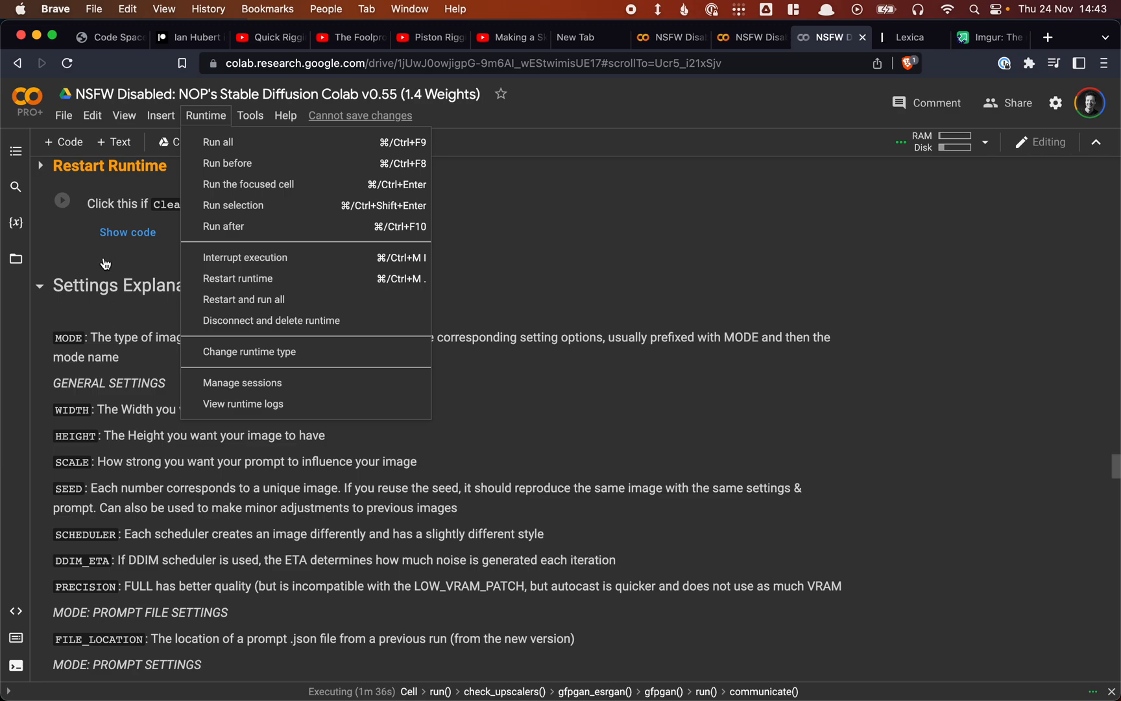
left_click(35, 443)
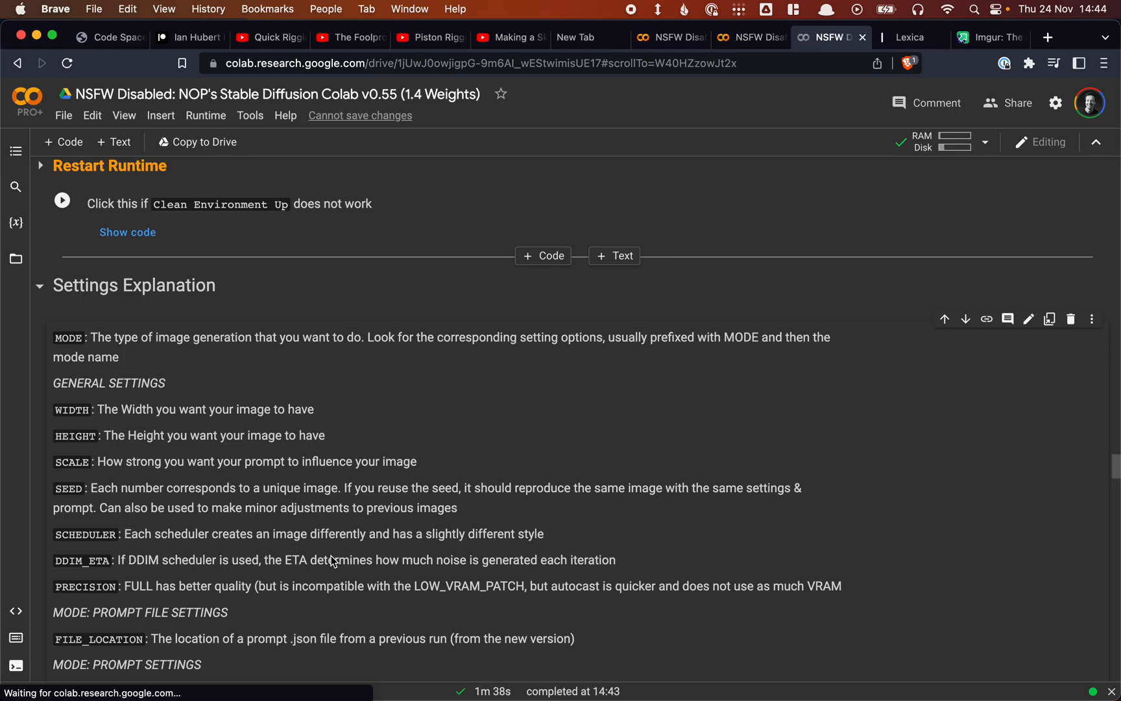
scroll(332, 555, "down", 2)
scroll(331, 556, "down", 2)
scroll(331, 555, "down", 3)
scroll(332, 555, "down", 10)
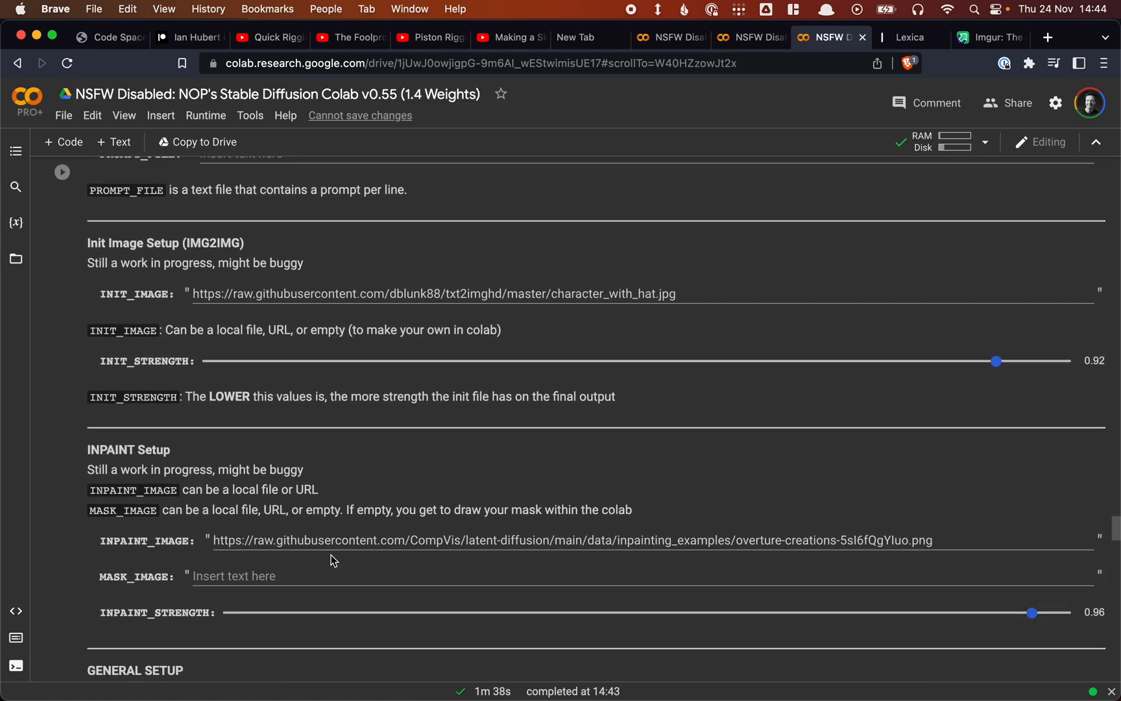
scroll(331, 555, "up", 5)
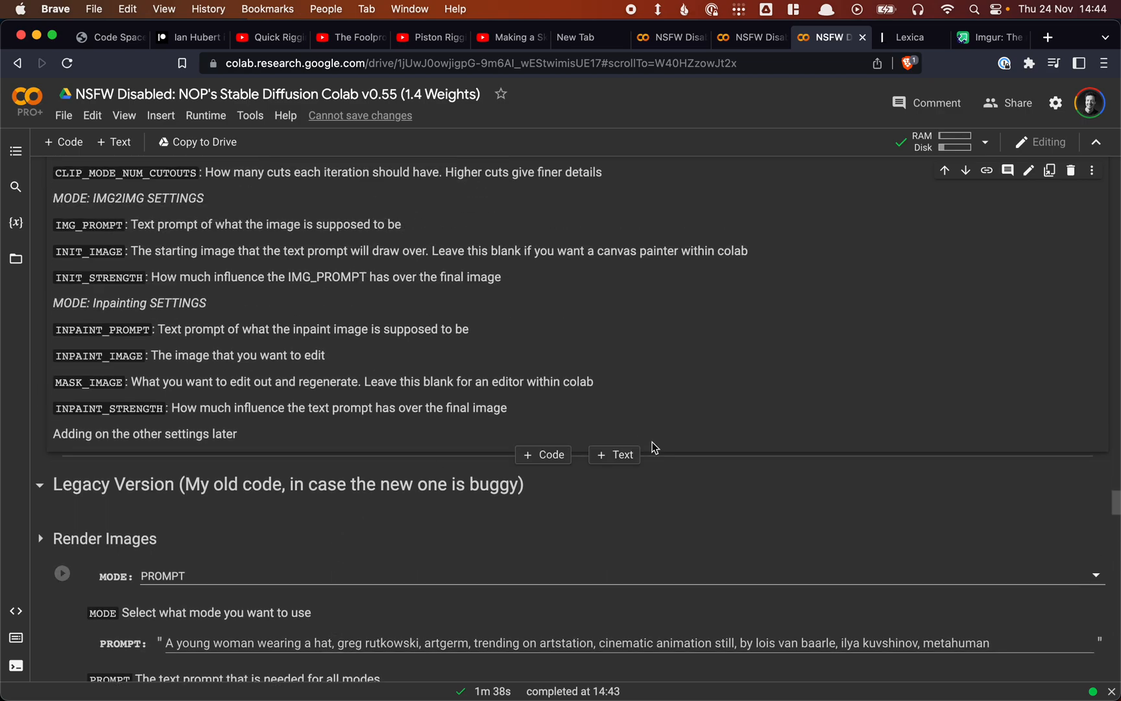